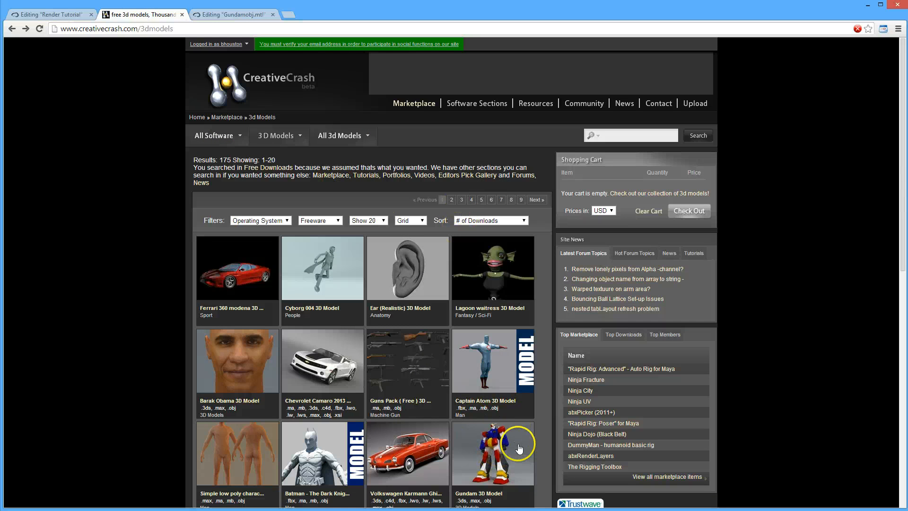
# Open the Gundam 3D Model page in the free models list, and return to the Render Tutorial scene in Clara.io
pyautogui.click(509, 445)
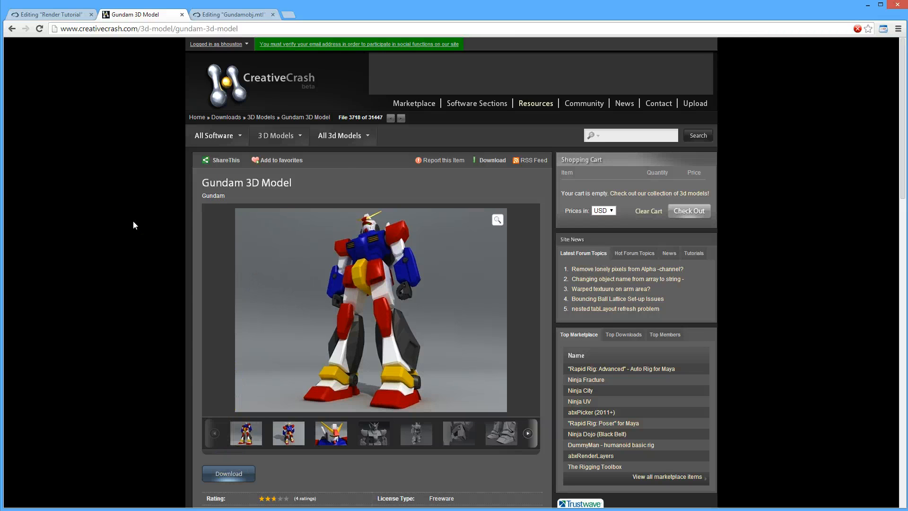
pyautogui.click(57, 13)
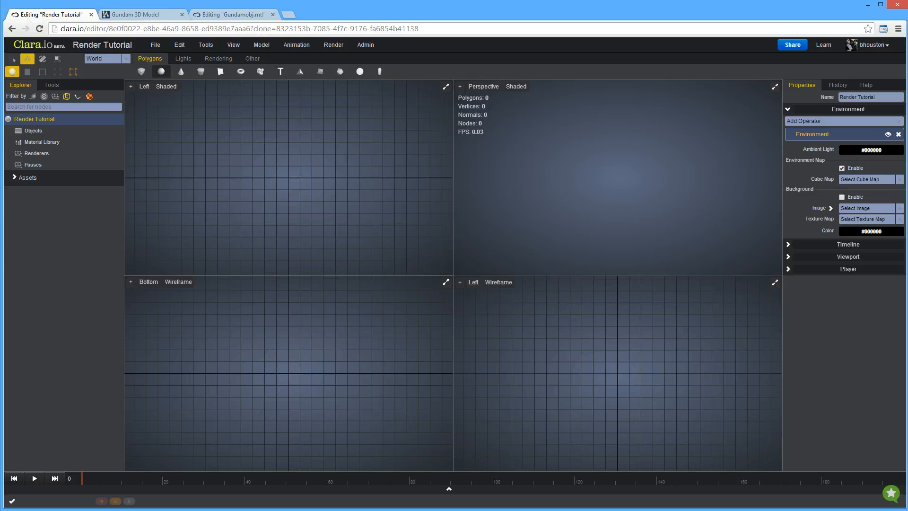
# Import Gundamobj.mtl and Gundamobj.obj from the Gundamobjrar folder into the empty Render Tutorial scene
pyautogui.moveTo(0, 90); pyautogui.dragTo(146, 123)
pyautogui.moveTo(111, 286); pyautogui.dragTo(11, 208)
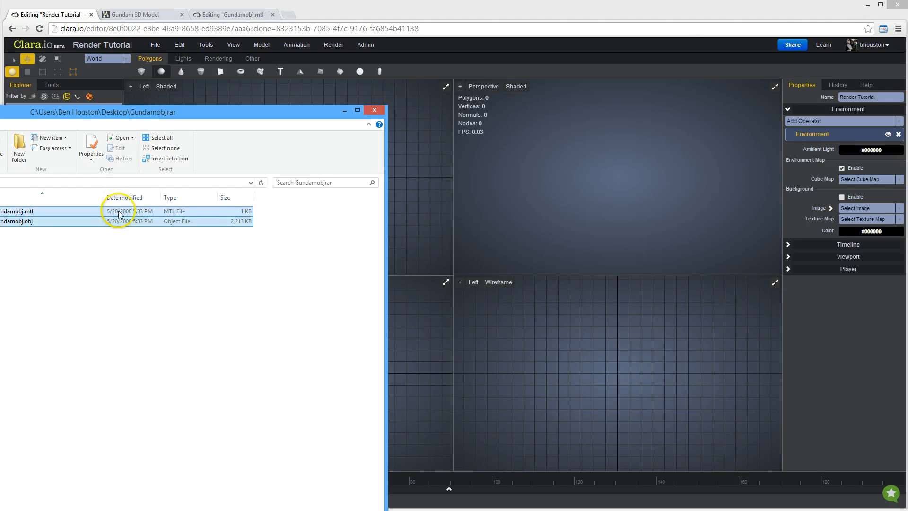
pyautogui.moveTo(116, 217); pyautogui.dragTo(463, 219)
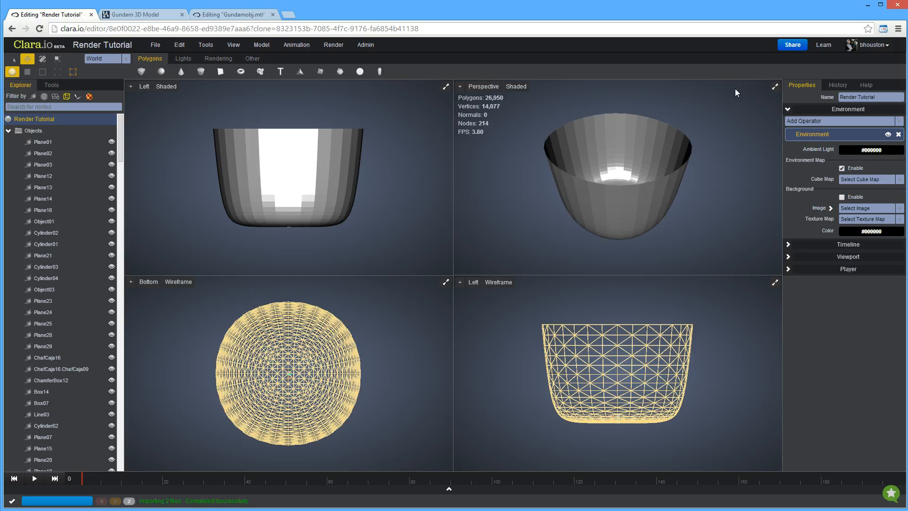
# Hide the large bowl-shaped mesh Plane12 that encloses the imported model
pyautogui.click(661, 202)
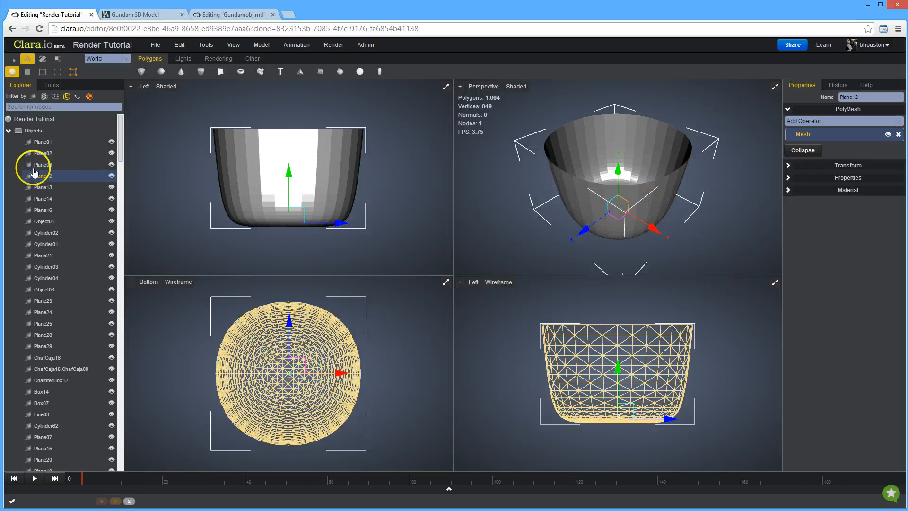
pyautogui.click(112, 176)
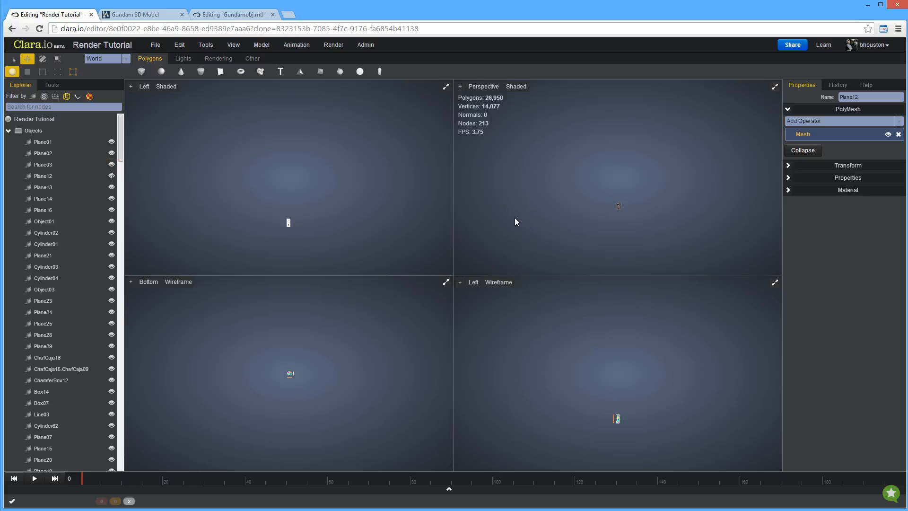
pyautogui.click(602, 201)
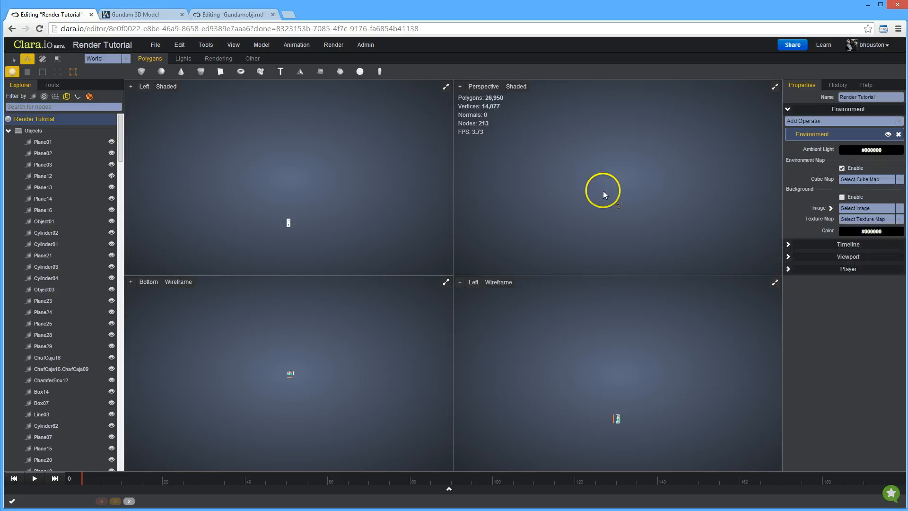
# Select the tiny robot's mesh in the perspective view and frame it in all four viewports
pyautogui.scroll(5, 605, 194)
pyautogui.scroll(-2, 621, 248)
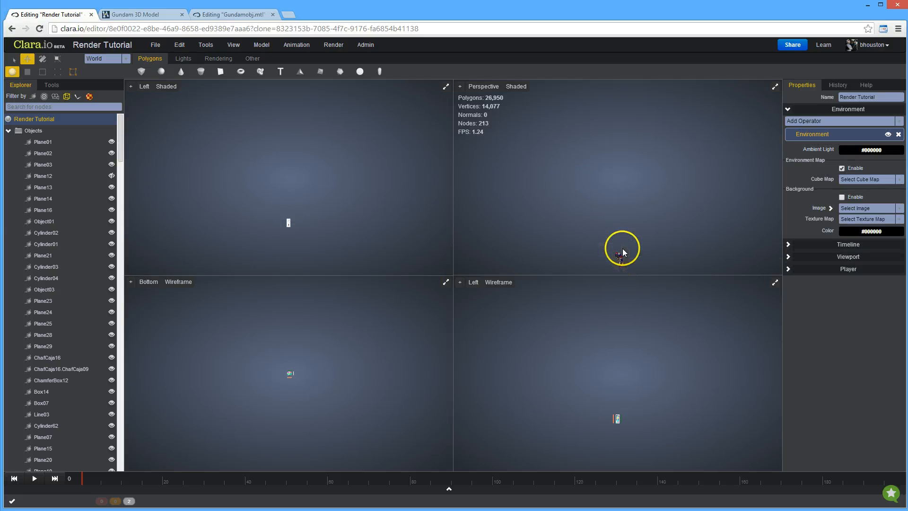
pyautogui.click(618, 255)
pyautogui.press('f')
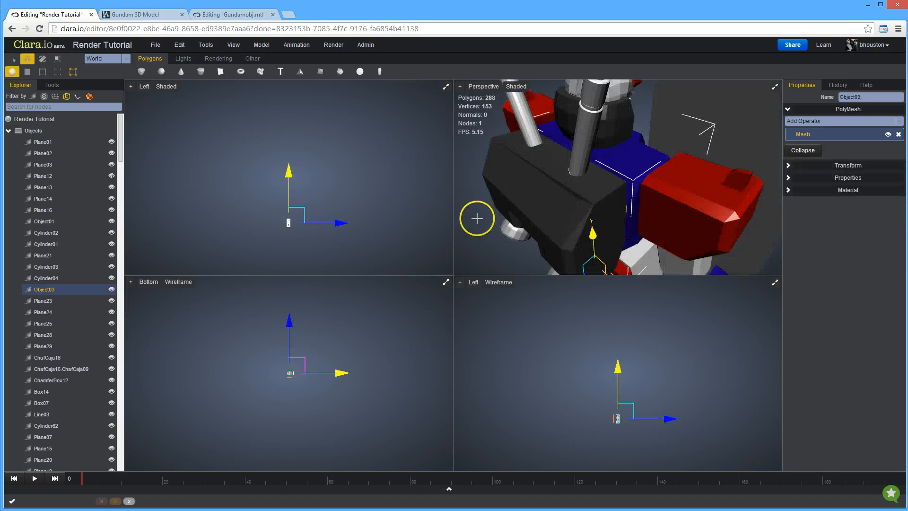
pyautogui.press('f')
pyautogui.press('f')
pyautogui.press('f')
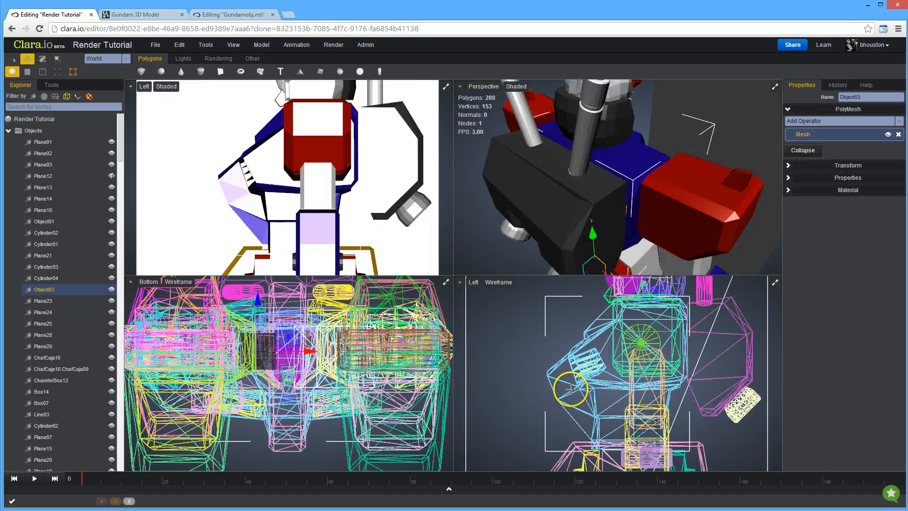
# Zoom each viewport out from the framed part to show more of the robot and its surrounding planes
pyautogui.scroll(-6, 567, 373)
pyautogui.scroll(-1, 291, 354)
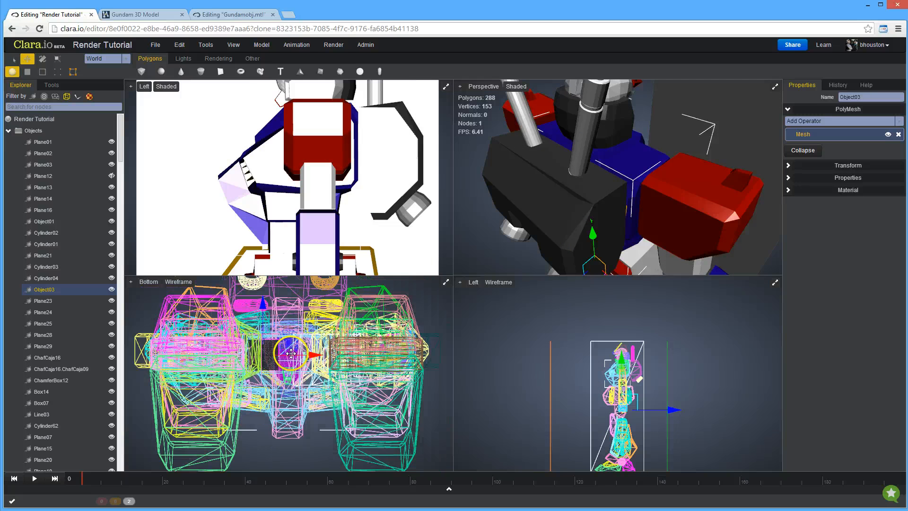
pyautogui.scroll(-4, 291, 353)
pyautogui.scroll(-4, 272, 208)
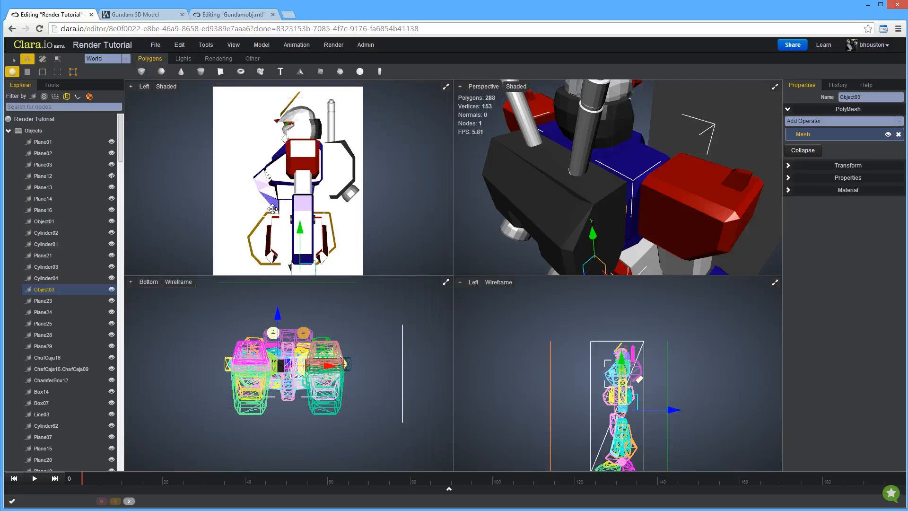
pyautogui.scroll(-5, 273, 208)
pyautogui.scroll(-3, 565, 148)
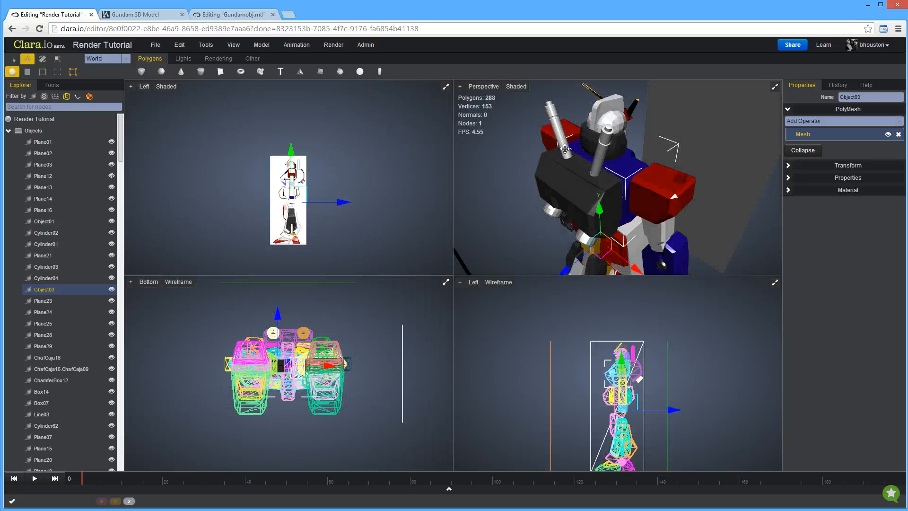
pyautogui.scroll(-4, 565, 148)
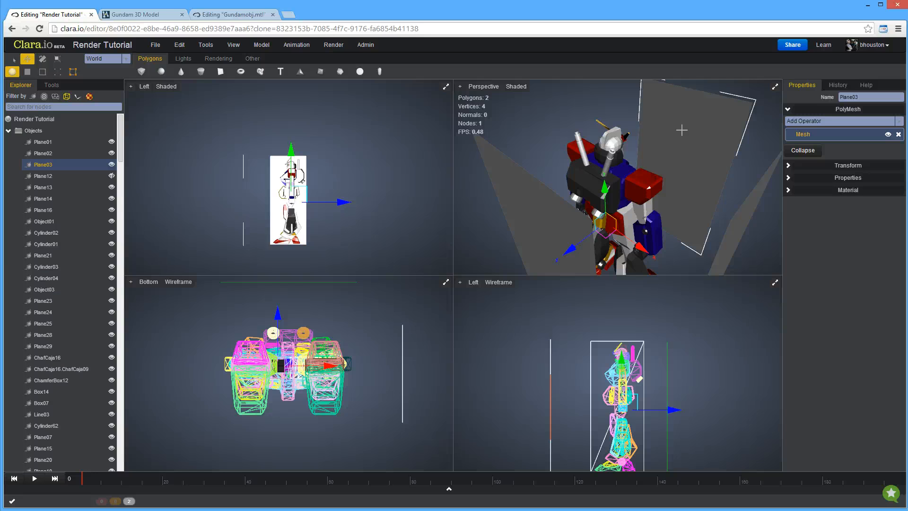
# Delete the flat backdrop planes Plane01, Plane02 and Plane03 surrounding the robot
pyautogui.click(523, 192)
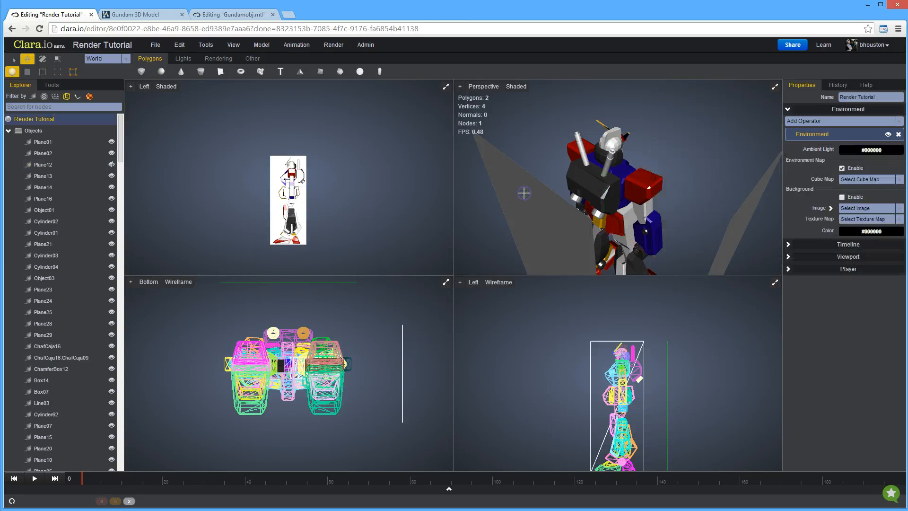
pyautogui.click(746, 209)
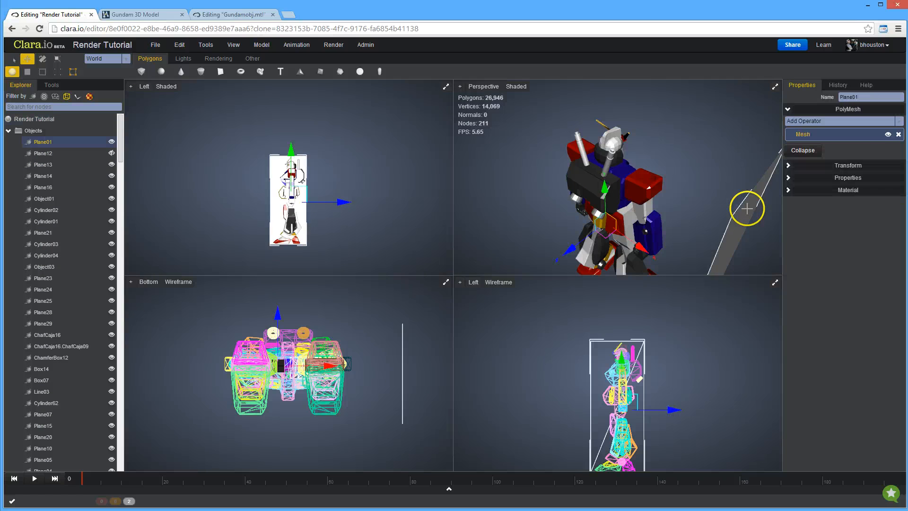
pyautogui.press('Delete')
# Apply Auto Smooth to Cylinder02, the tube rising from the robot's back
pyautogui.moveTo(679, 169); pyautogui.dragTo(614, 205)
pyautogui.scroll(3, 583, 171)
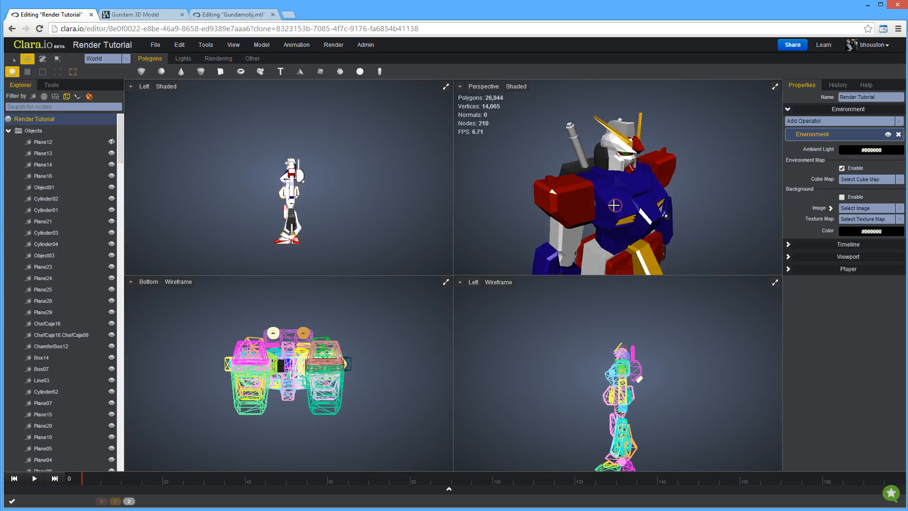
pyautogui.scroll(2, 610, 203)
pyautogui.click(552, 117)
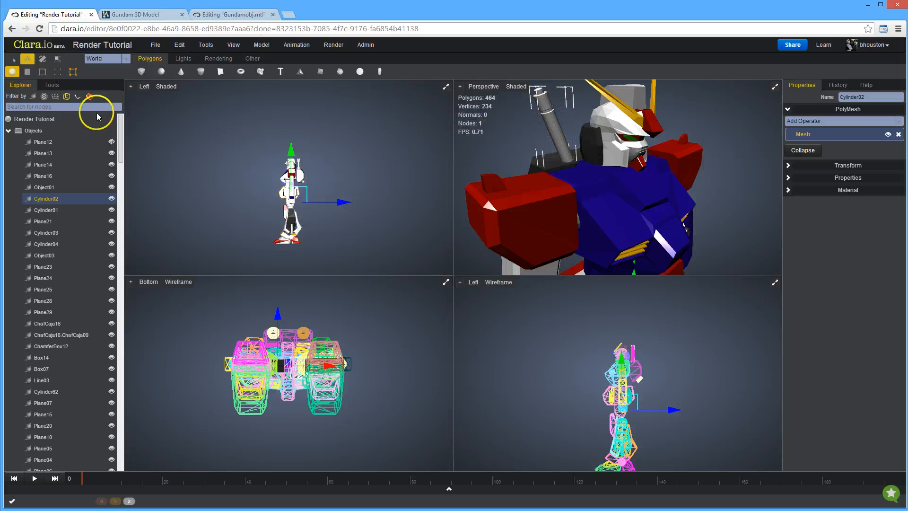
pyautogui.click(49, 85)
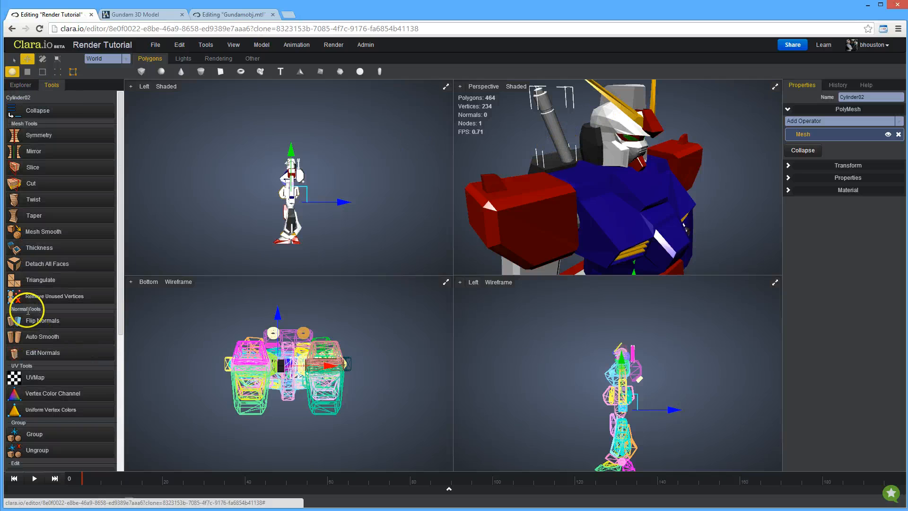
pyautogui.click(30, 336)
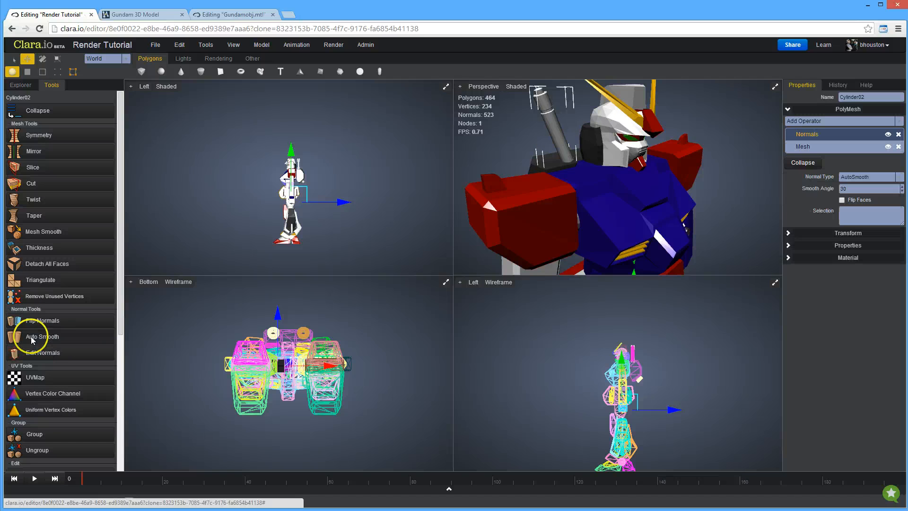
# Set the smooth angle of Cylinder02's normals to 50
pyautogui.scroll(3, 539, 151)
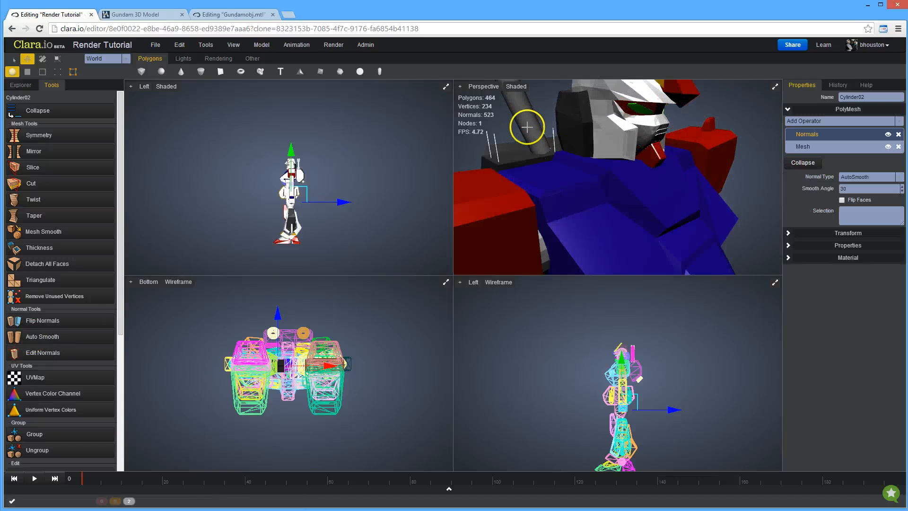
pyautogui.scroll(-2, 527, 128)
pyautogui.click(850, 190)
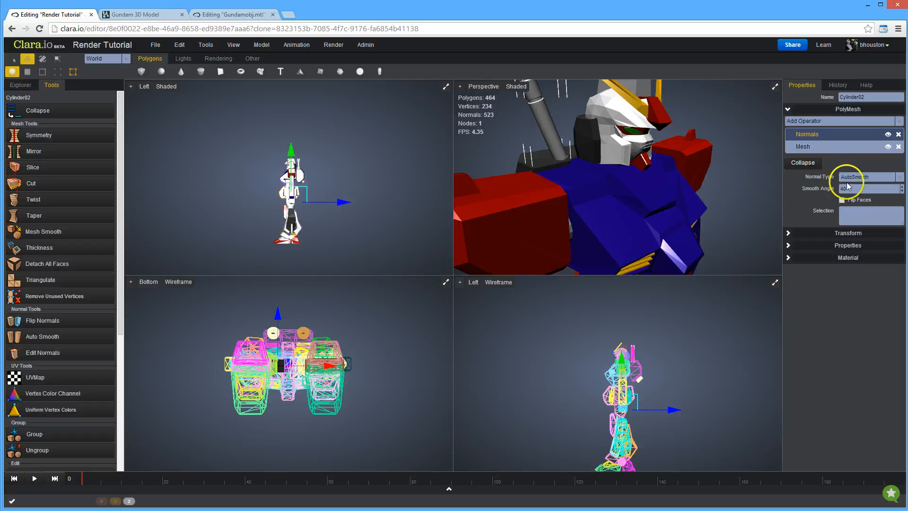
pyautogui.click(845, 188)
pyautogui.press('Return')
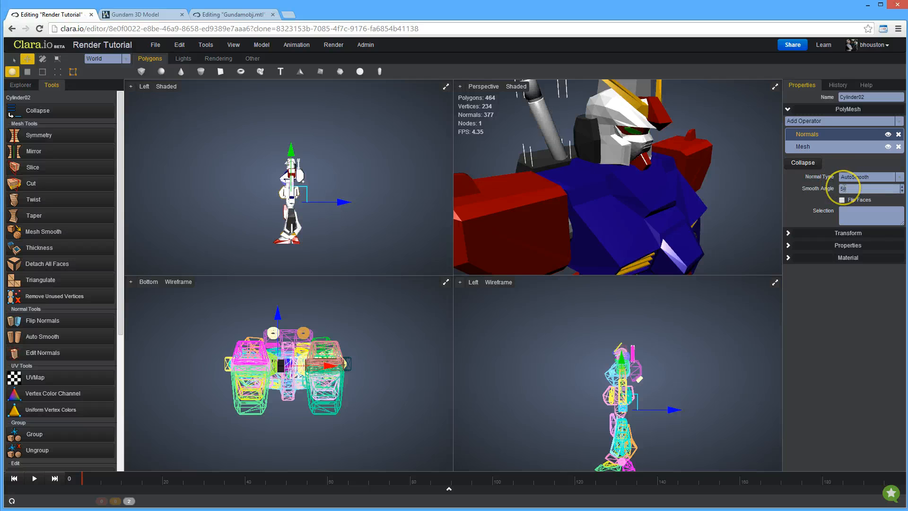
pyautogui.scroll(-2, 636, 189)
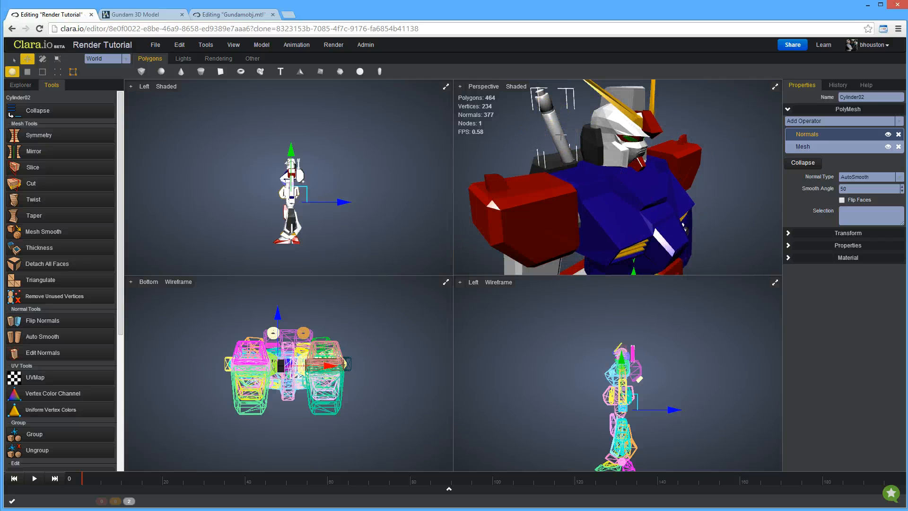
# Apply Auto Smooth to the head mesh Plane24 with a smooth angle of 50
pyautogui.click(612, 116)
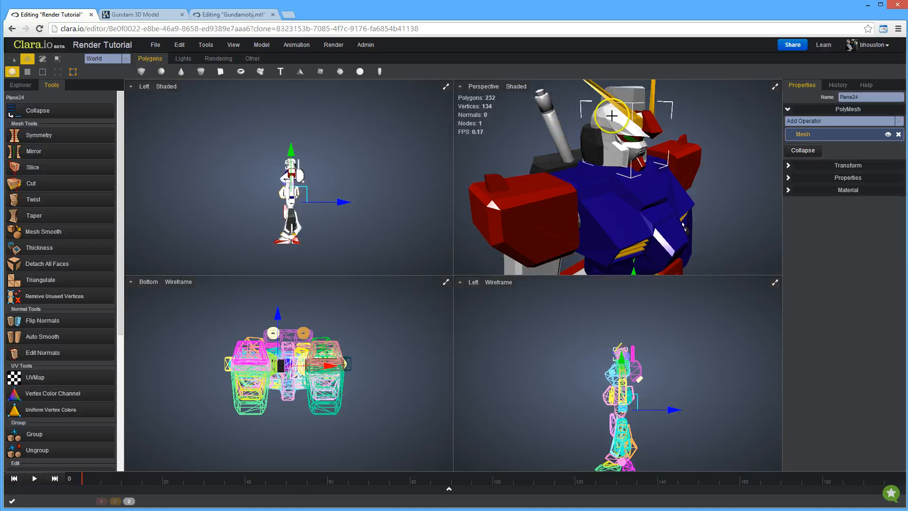
pyautogui.click(53, 342)
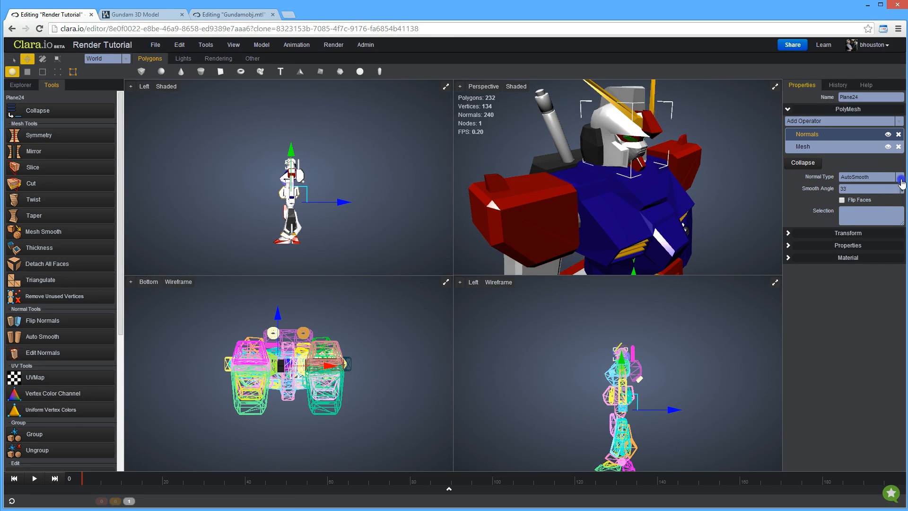
pyautogui.moveTo(901, 183); pyautogui.dragTo(901, 178)
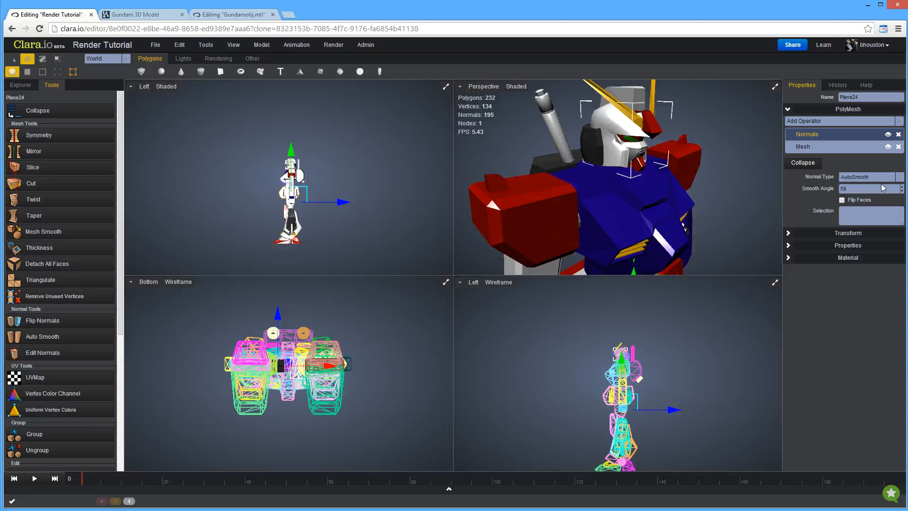
pyautogui.click(863, 190)
# Apply Auto Smooth to both shoulder connector cylinders, Cylinder05 and Cylinder63
pyautogui.moveTo(712, 157); pyautogui.dragTo(679, 149, button='right')
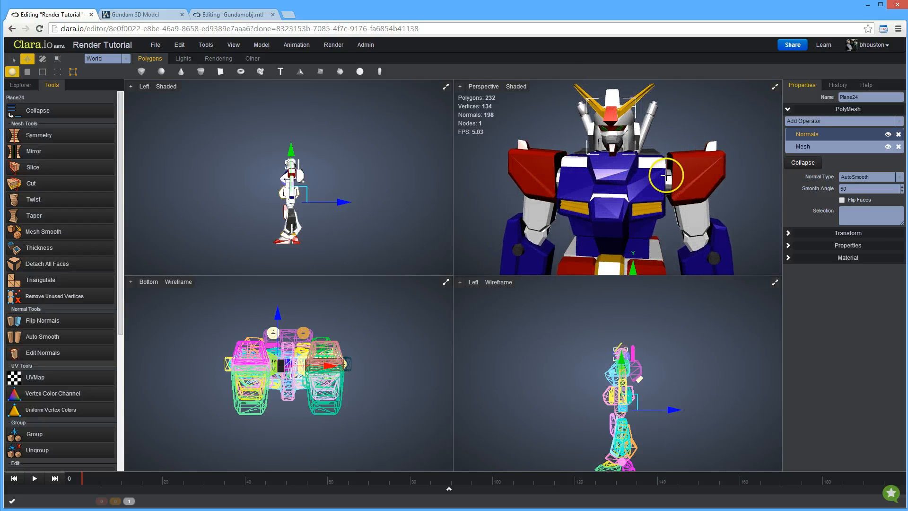
pyautogui.click(666, 176)
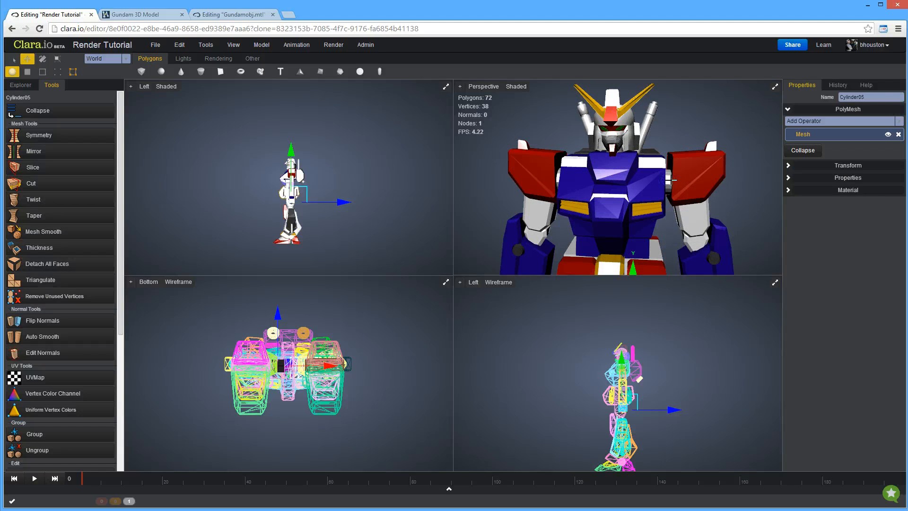
pyautogui.click(52, 339)
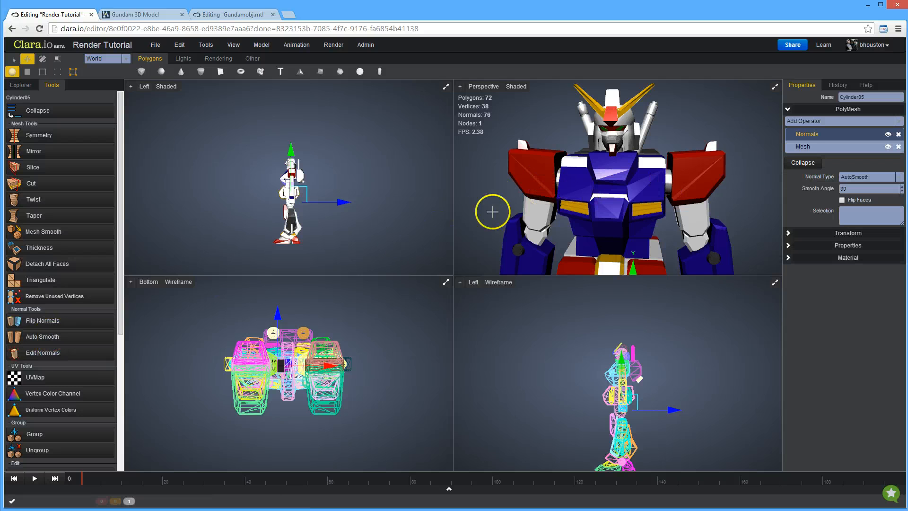
pyautogui.moveTo(493, 212); pyautogui.dragTo(530, 191)
pyautogui.click(559, 180)
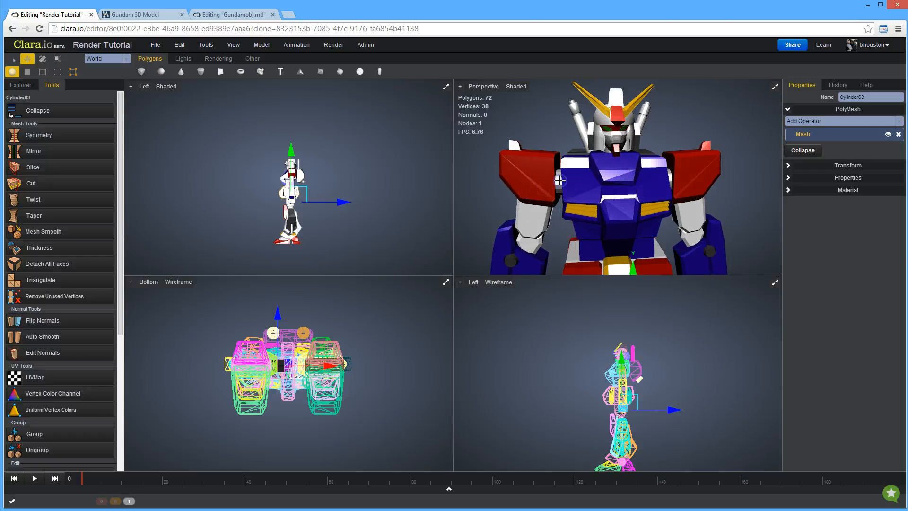
pyautogui.click(44, 338)
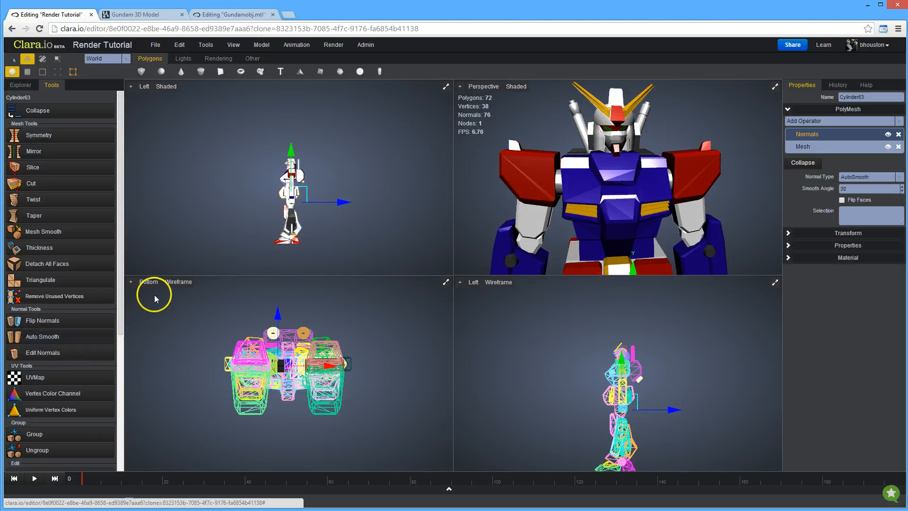
# Apply Auto Smooth to Plane35, the outer lower-leg mesh on the robot's right leg
pyautogui.scroll(-3, 558, 198)
pyautogui.moveTo(588, 229); pyautogui.dragTo(569, 132)
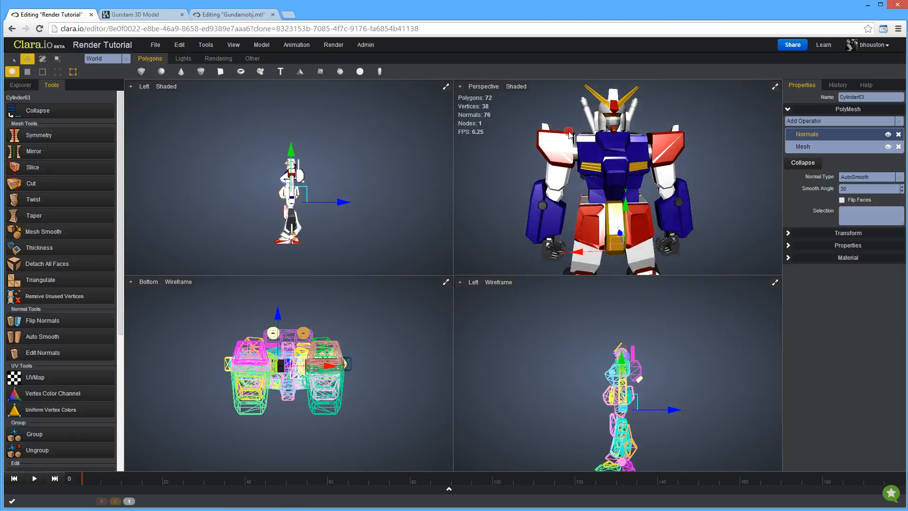
pyautogui.moveTo(569, 132); pyautogui.dragTo(553, 115, button='middle')
pyautogui.moveTo(581, 216); pyautogui.dragTo(595, 213)
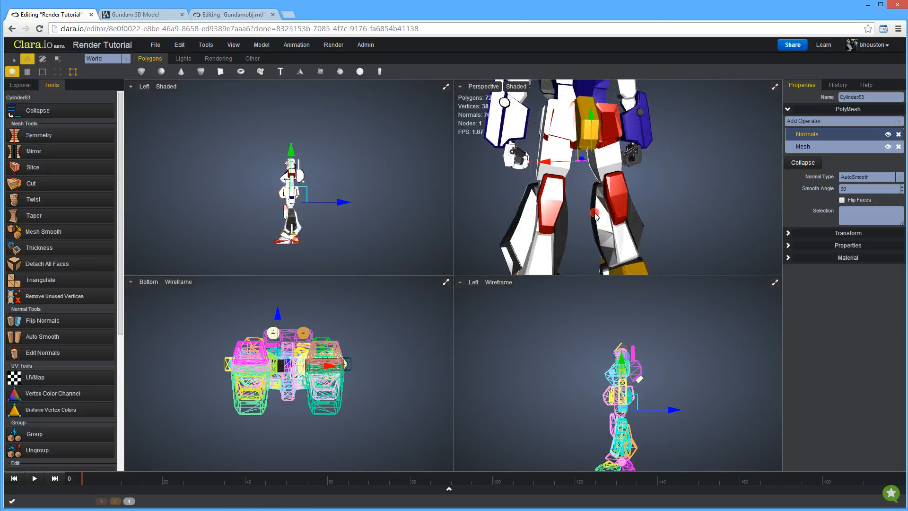
pyautogui.click(505, 245)
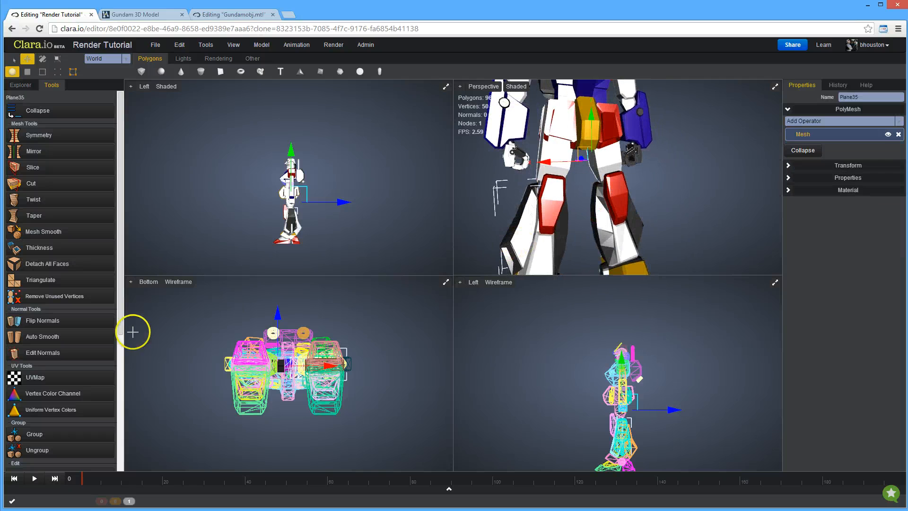
pyautogui.click(41, 337)
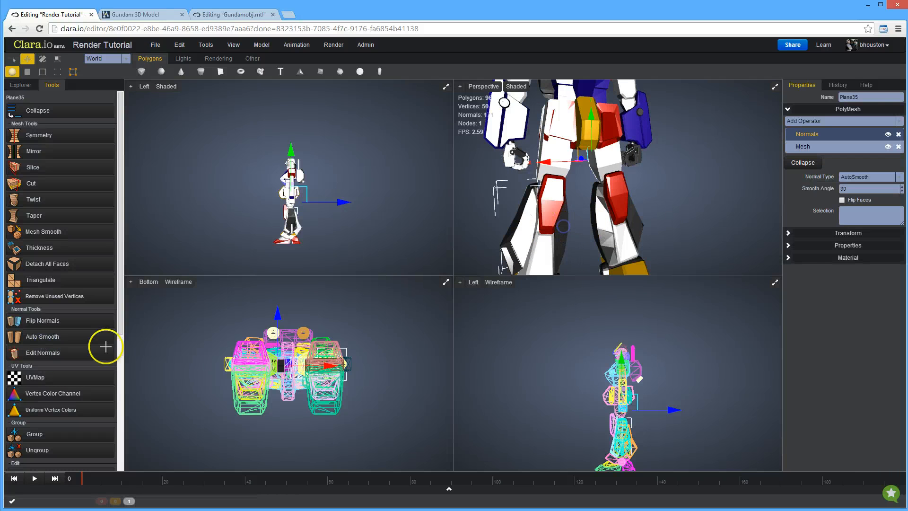
pyautogui.click(32, 338)
# Apply Auto Smooth to Plane48 and Plane47, the lower-leg meshes on the robot's left leg
pyautogui.click(602, 224)
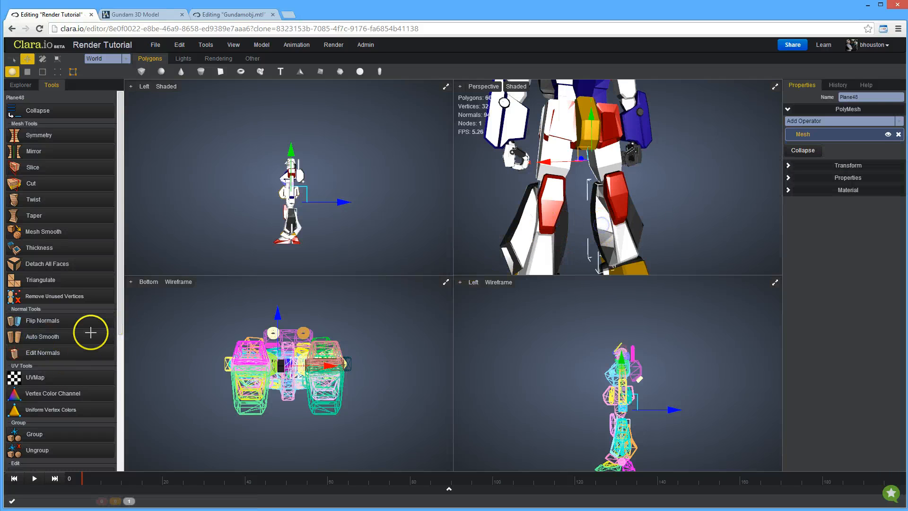
pyautogui.click(42, 336)
pyautogui.click(634, 222)
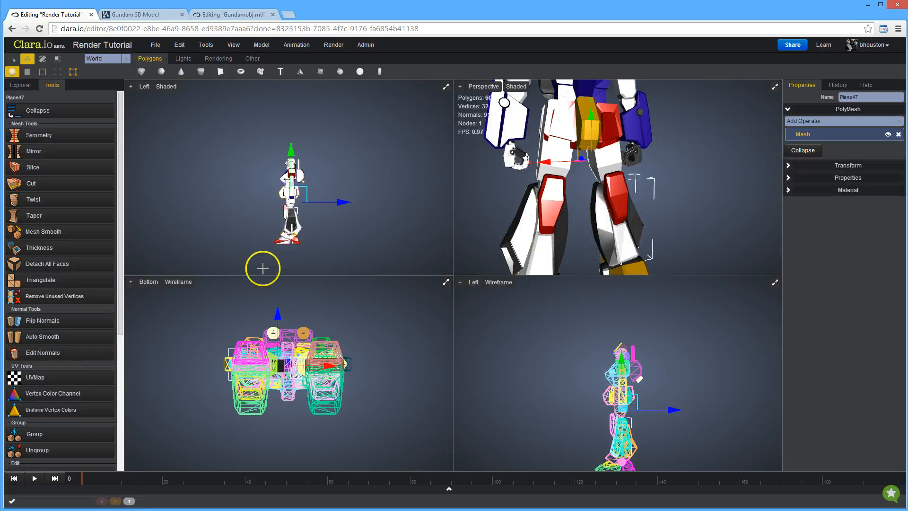
pyautogui.click(42, 336)
# Add a V-Ray area light to the scene
pyautogui.scroll(-5, 615, 203)
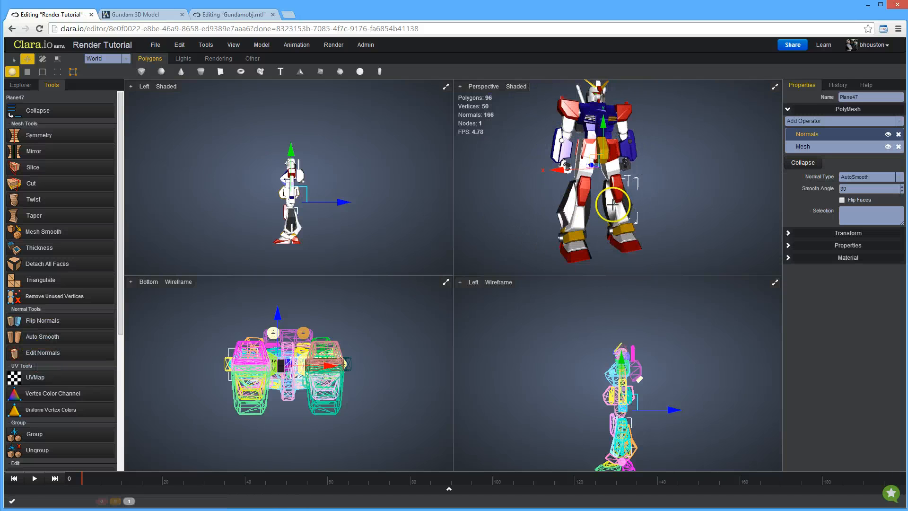
pyautogui.scroll(-1, 613, 204)
pyautogui.moveTo(552, 183)
pyautogui.mouseDown()
pyautogui.moveTo(566, 190)
pyautogui.moveTo(555, 191)
pyautogui.mouseUp()
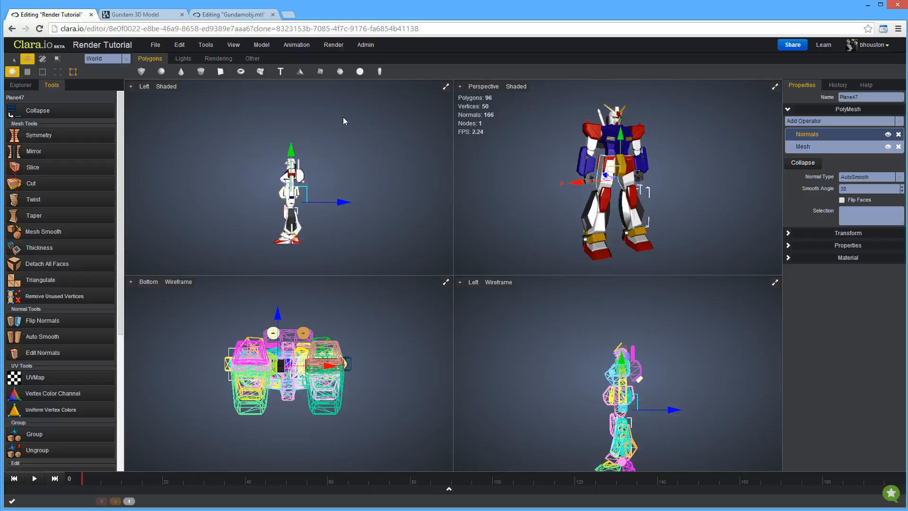
pyautogui.click(186, 58)
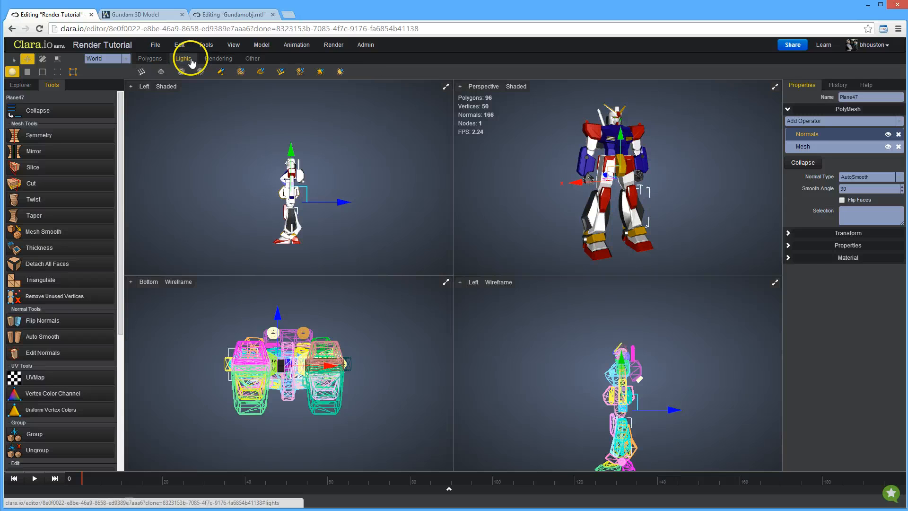
pyautogui.click(224, 75)
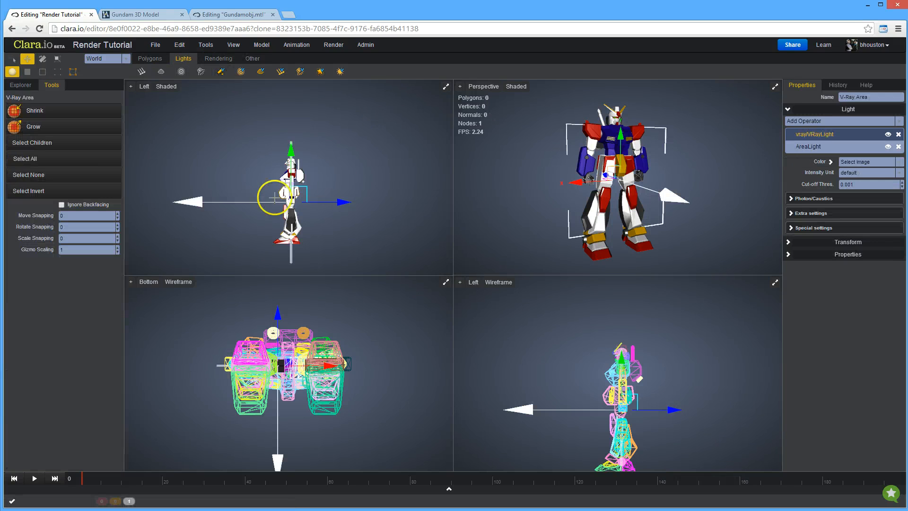
# Rotate the V-Ray area light to face downward at a slight tilt and move it above and in front of the robot
pyautogui.press('e')
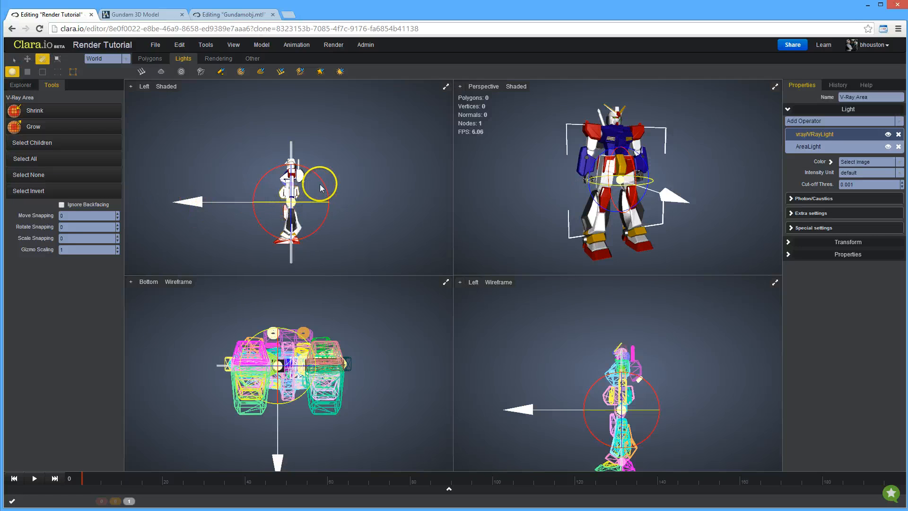
pyautogui.moveTo(311, 177); pyautogui.dragTo(0, 196)
pyautogui.click(243, 208)
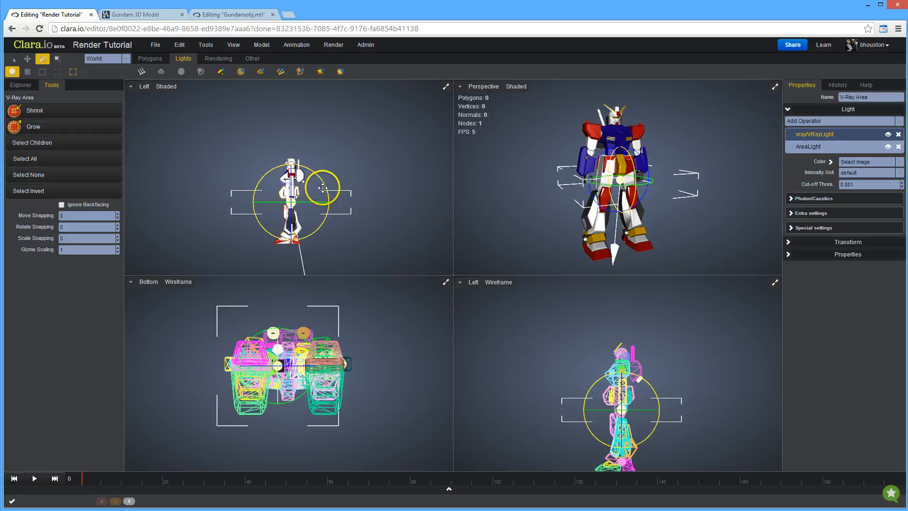
pyautogui.press('w')
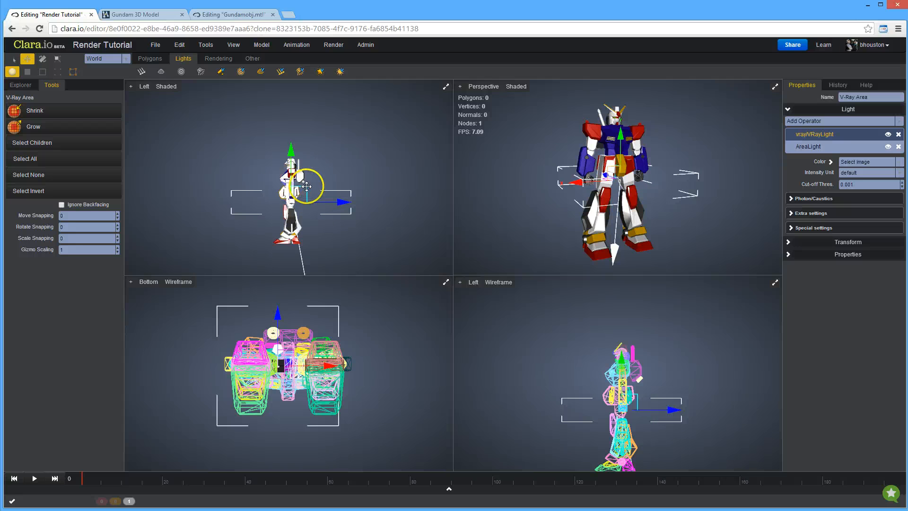
pyautogui.moveTo(307, 186)
pyautogui.mouseDown()
pyautogui.moveTo(277, 126)
pyautogui.moveTo(271, 79)
pyautogui.mouseUp()
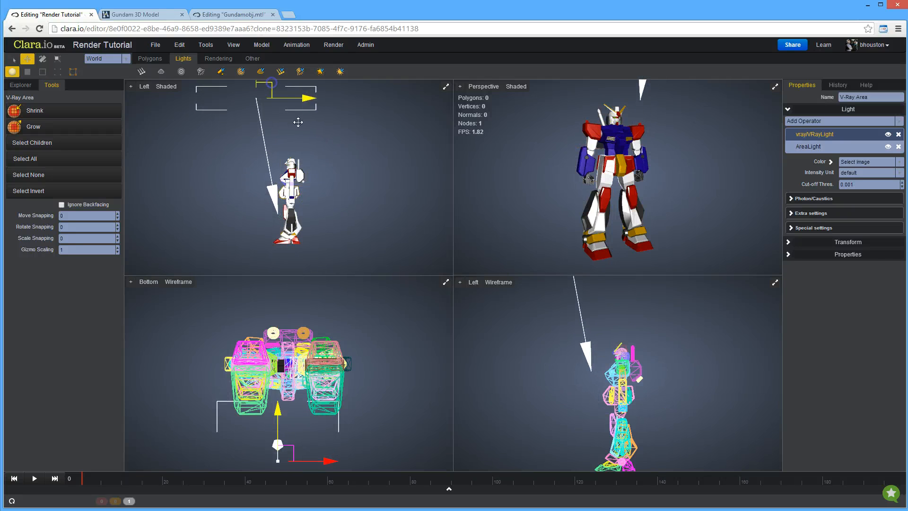
pyautogui.scroll(-2, 316, 145)
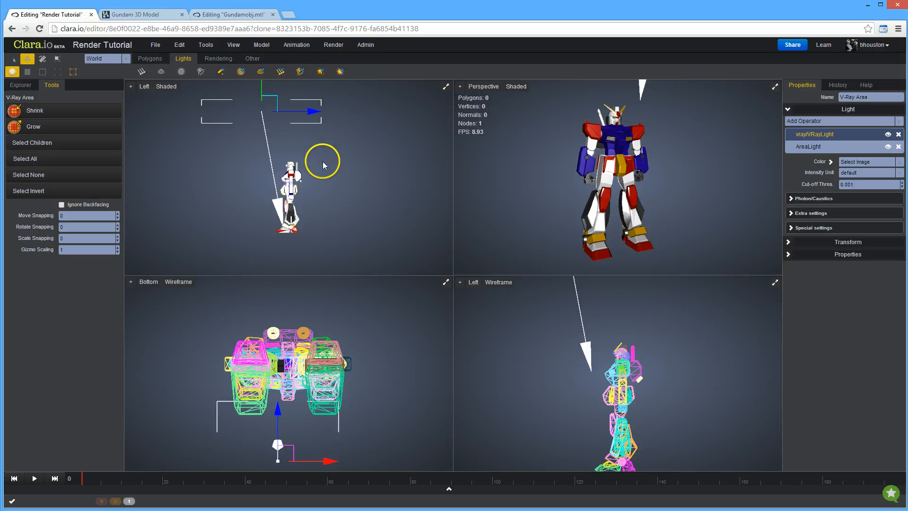
# Frame the whole robot in the perspective view and create a view camera from that viewpoint
pyautogui.scroll(-3, 512, 165)
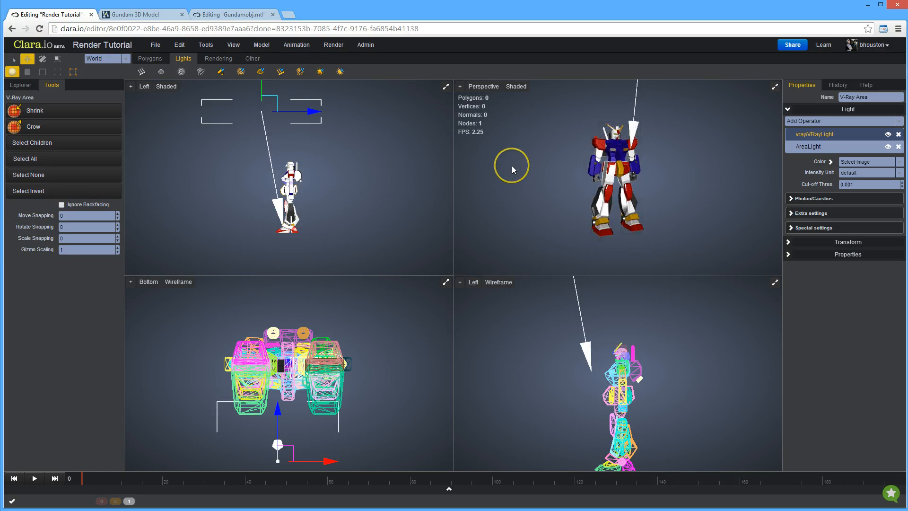
pyautogui.scroll(1, 512, 165)
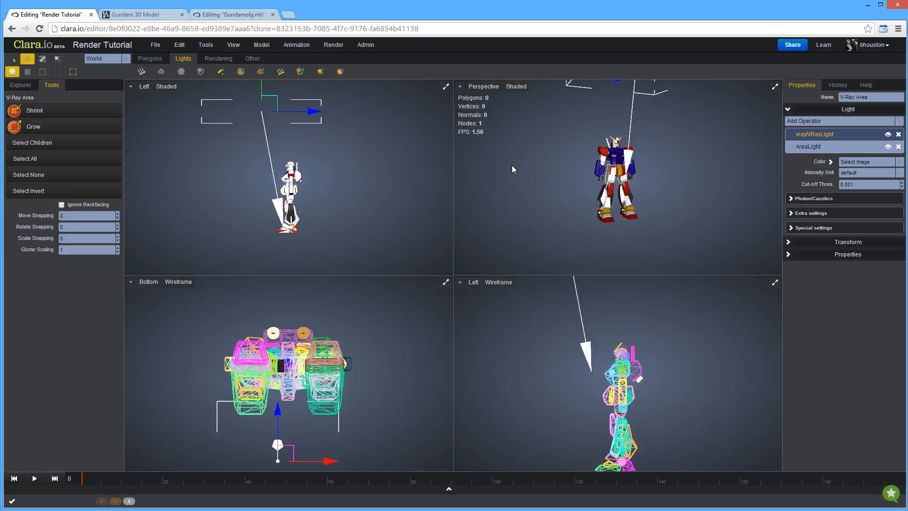
pyautogui.scroll(1, 494, 164)
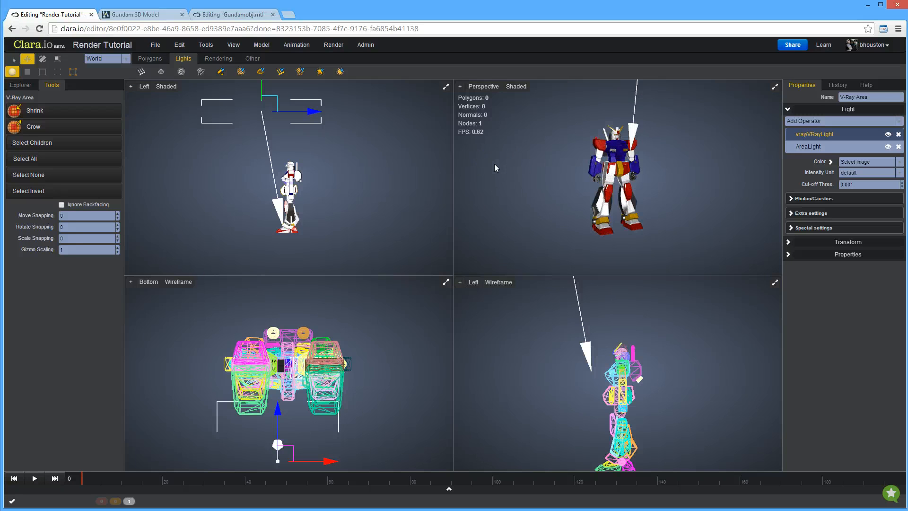
pyautogui.scroll(1, 495, 168)
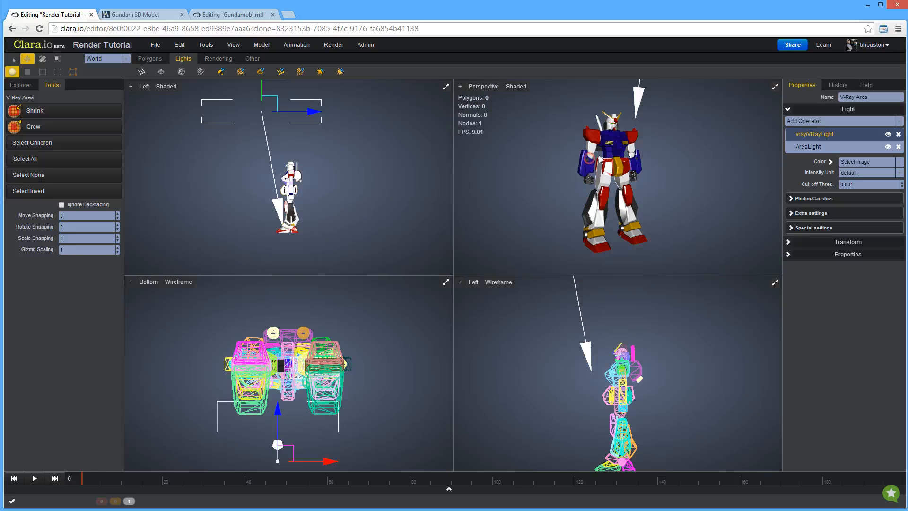
pyautogui.click(618, 156)
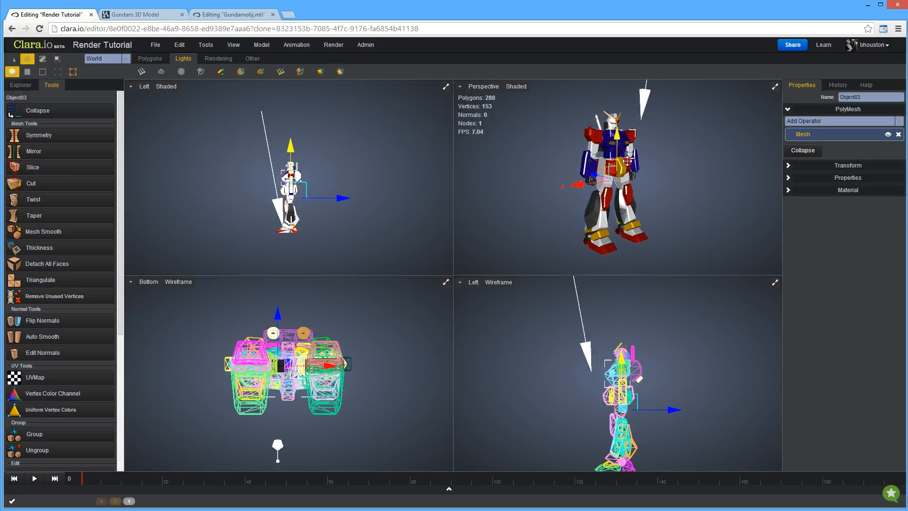
pyautogui.moveTo(628, 153); pyautogui.dragTo(615, 166, button='middle')
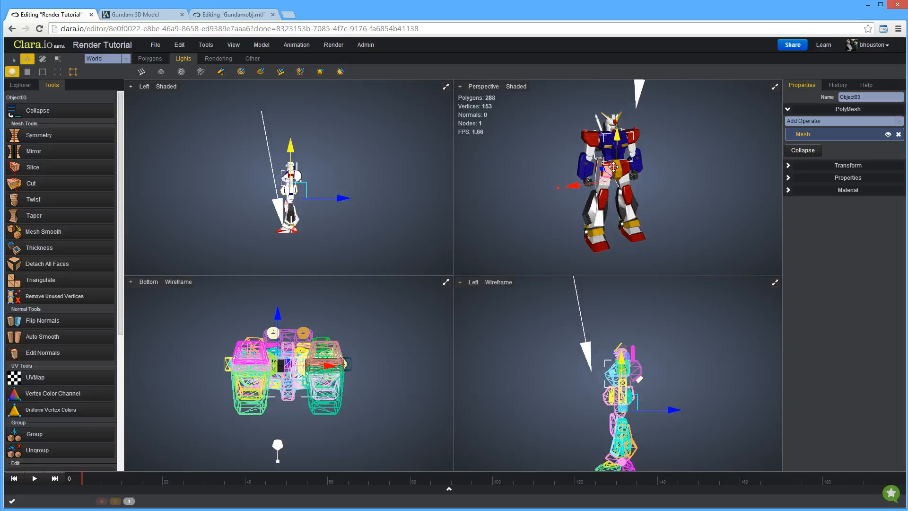
pyautogui.click(596, 179)
pyautogui.click(435, 87)
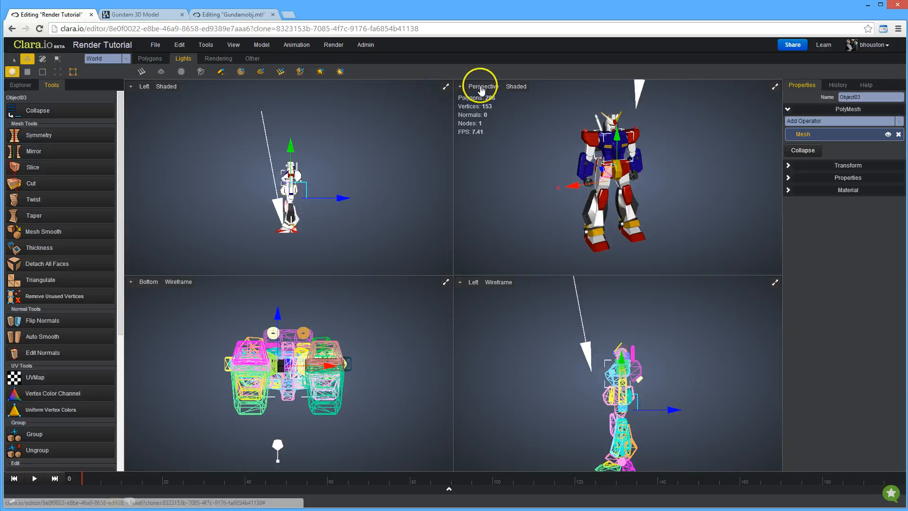
pyautogui.click(460, 87)
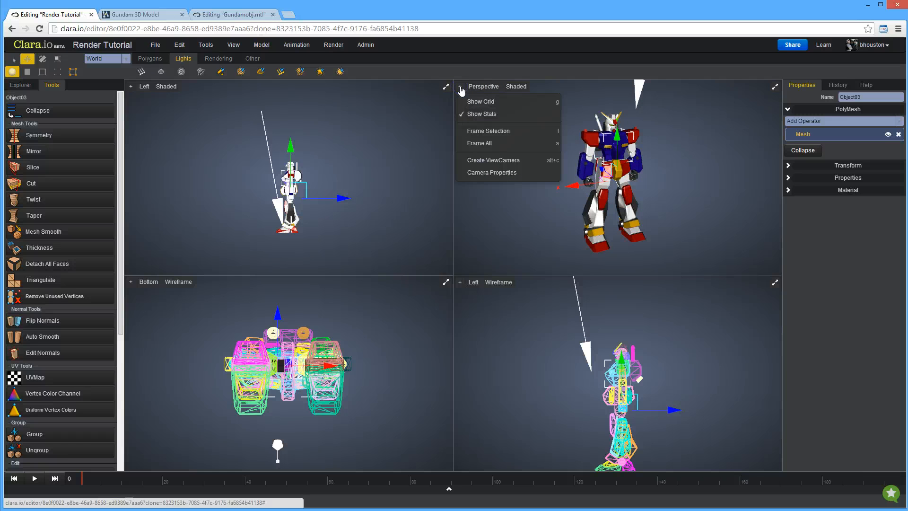
pyautogui.click(492, 160)
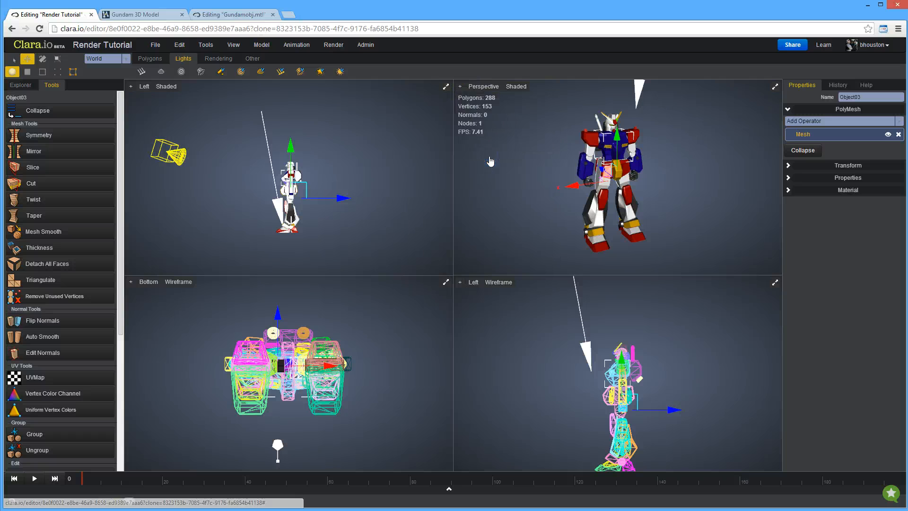
# Switch the perspective viewport to the new camera and slightly adjust the camera's angle on the robot
pyautogui.click(485, 89)
pyautogui.moveTo(491, 98)
pyautogui.click(566, 102)
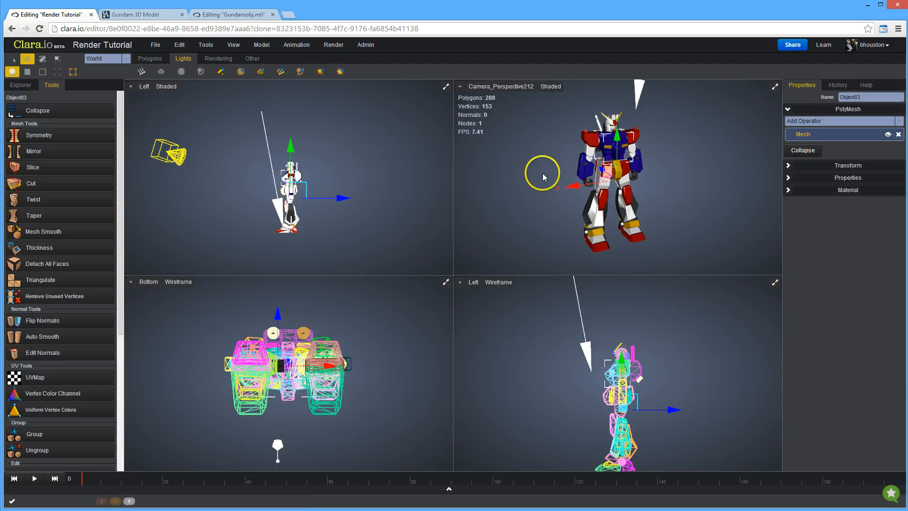
pyautogui.moveTo(541, 172); pyautogui.dragTo(545, 171)
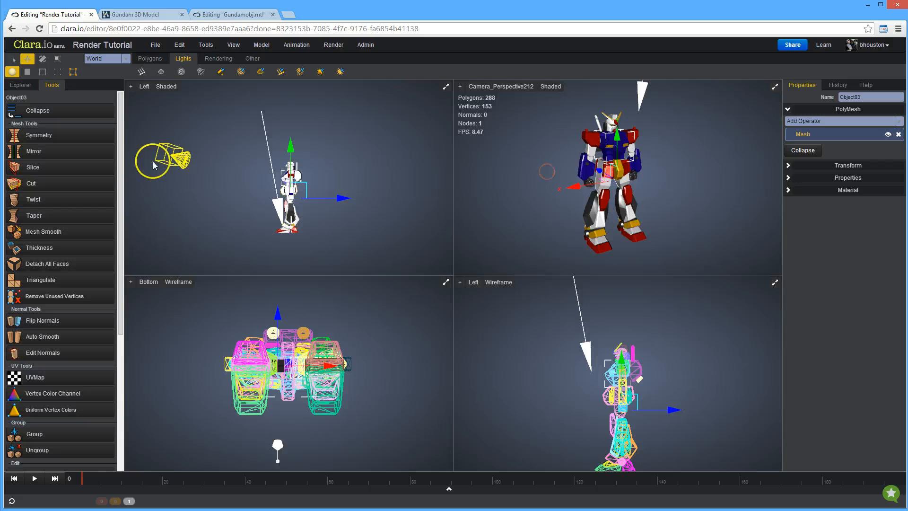
pyautogui.moveTo(672, 172)
pyautogui.mouseDown()
pyautogui.moveTo(652, 175)
pyautogui.moveTo(674, 173)
pyautogui.mouseUp()
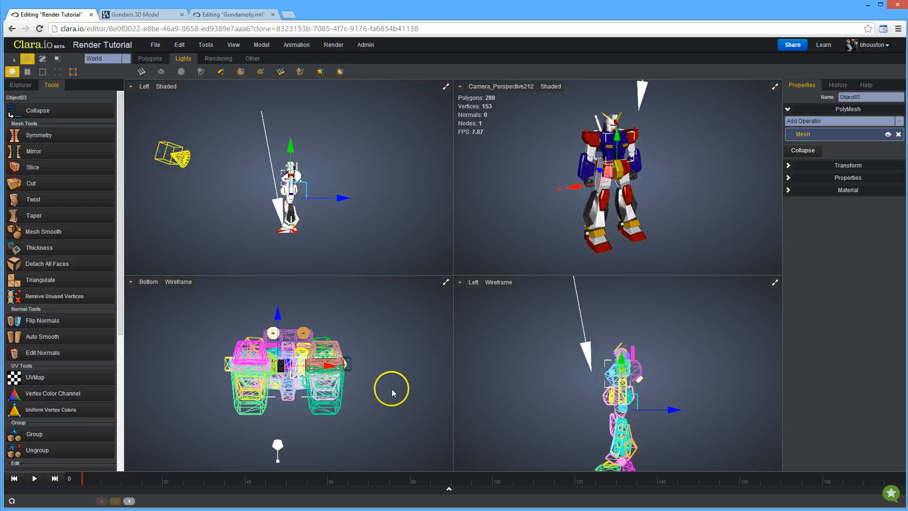
pyautogui.scroll(-3, 352, 393)
pyautogui.scroll(-3, 352, 393)
pyautogui.moveTo(565, 179)
pyautogui.mouseDown()
pyautogui.moveTo(580, 178)
pyautogui.moveTo(568, 178)
pyautogui.mouseUp()
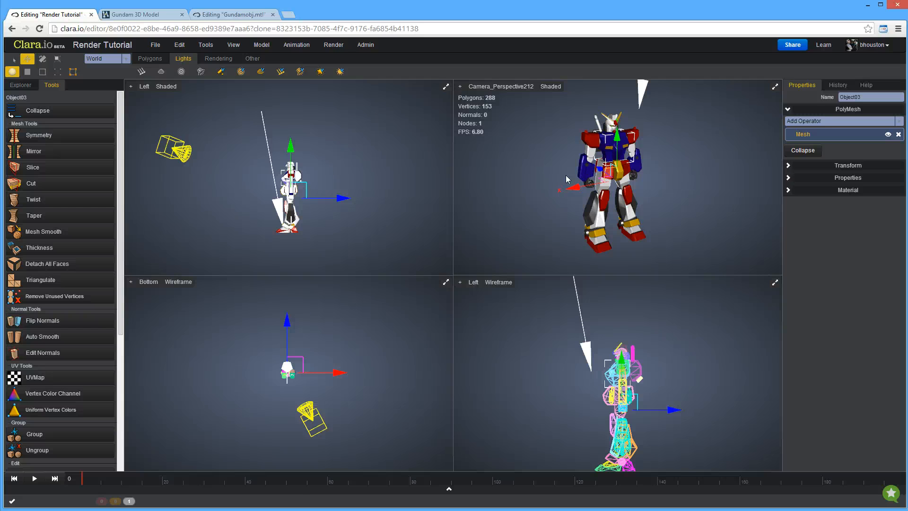
# Start a Fast Preview live render in the camera viewport
pyautogui.click(552, 87)
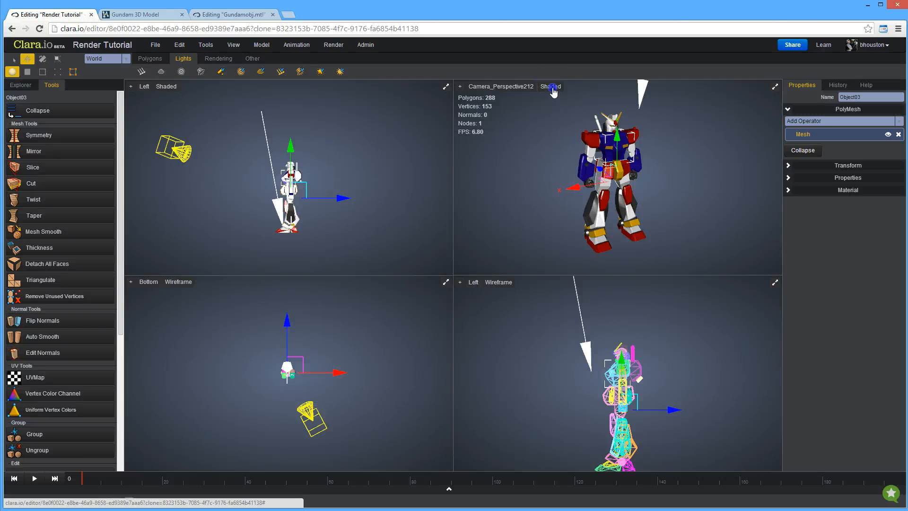
pyautogui.click(560, 101)
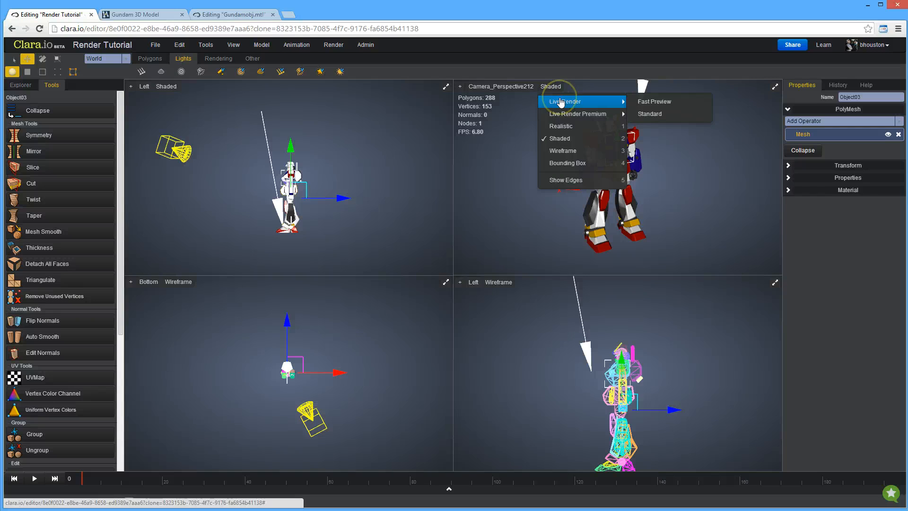
pyautogui.click(651, 102)
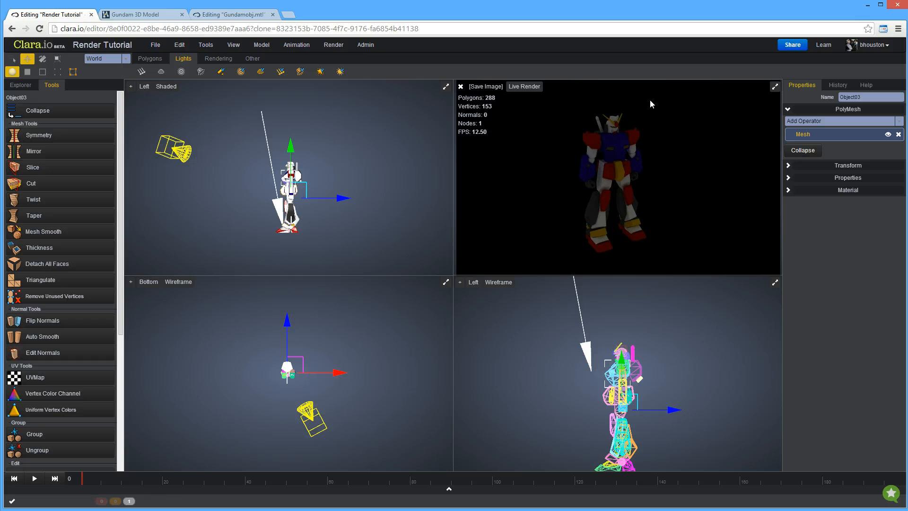
# Set the width of the V-Ray area light to 50 in its AreaLight settings
pyautogui.scroll(-5, 594, 336)
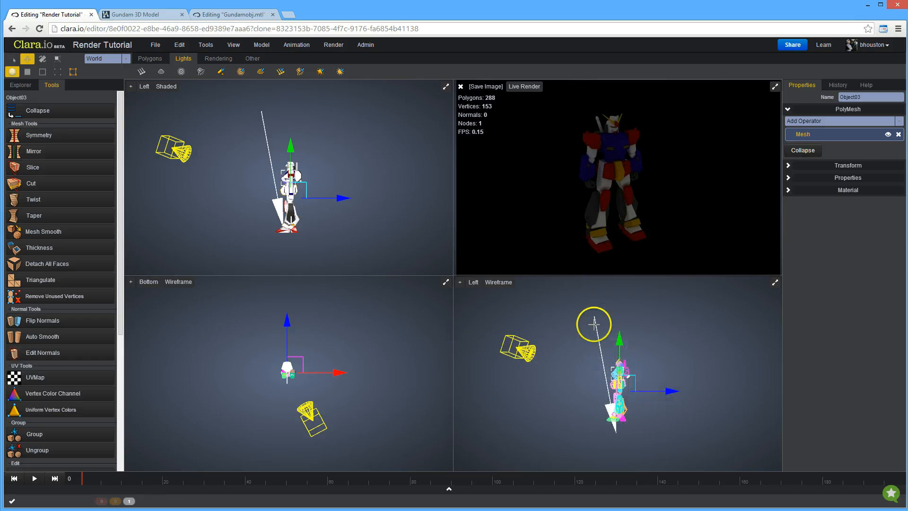
pyautogui.click(605, 325)
pyautogui.click(562, 291)
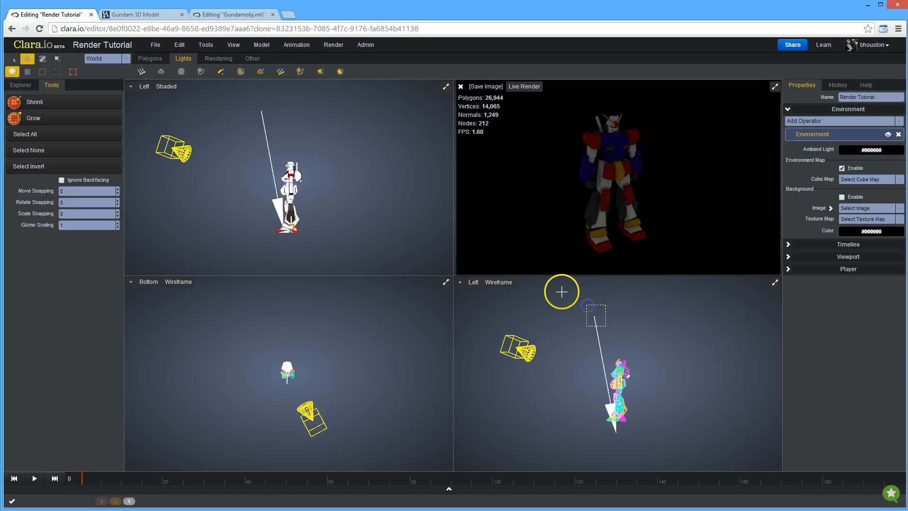
pyautogui.click(800, 147)
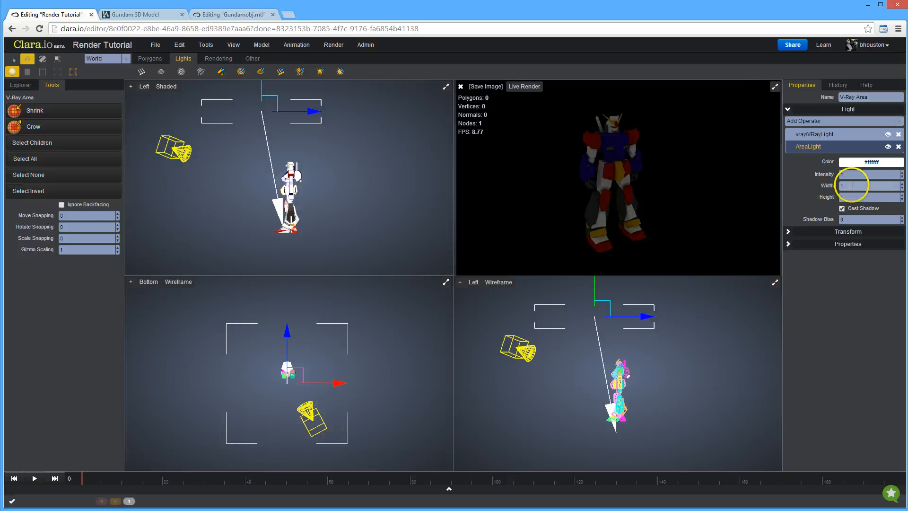
pyautogui.click(875, 180)
pyautogui.write('50')
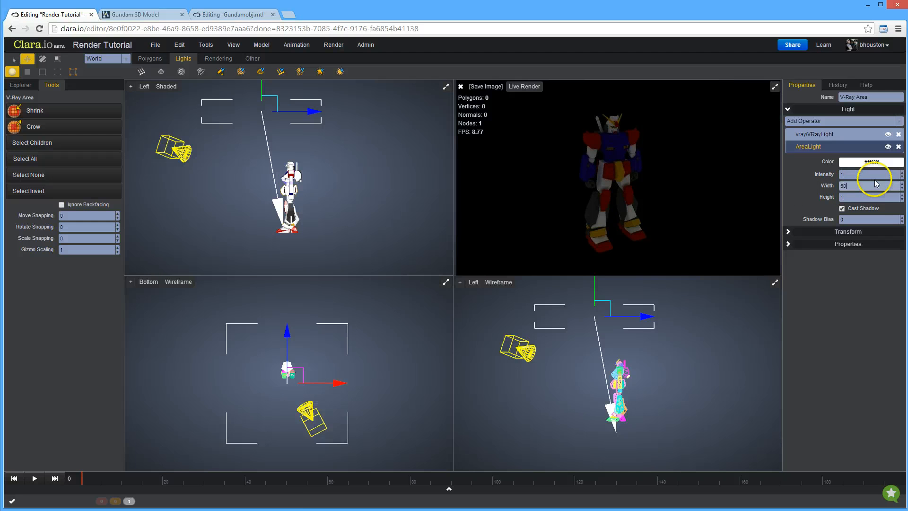
# Set the V-Ray area light's height to 50 and its intensity to 17
pyautogui.click(844, 195)
pyautogui.write('5')
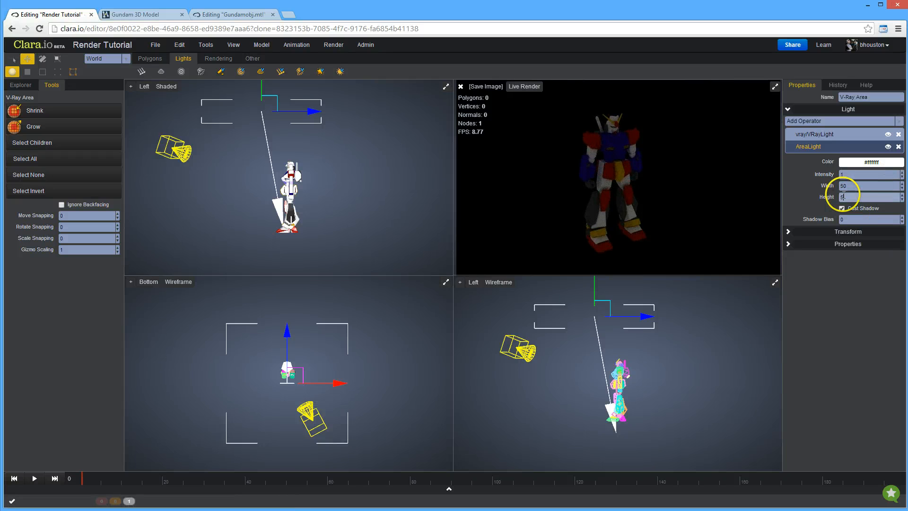
pyautogui.write('0')
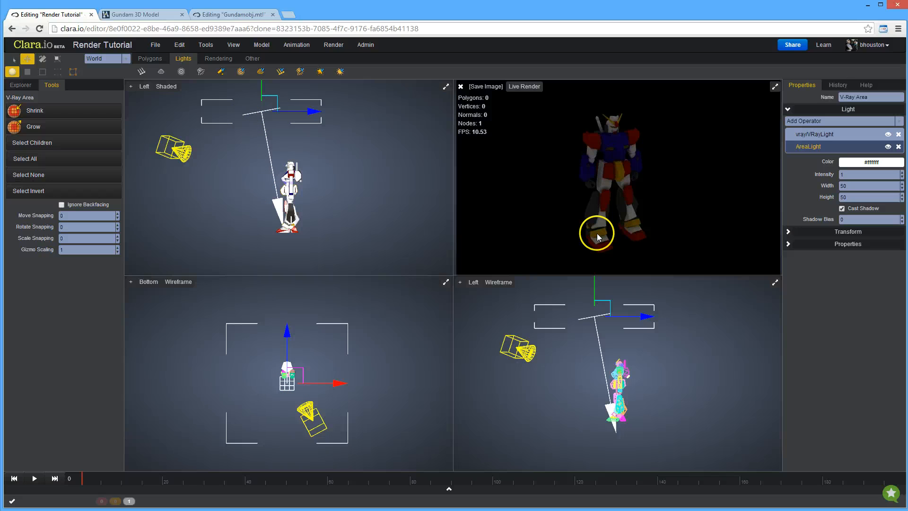
pyautogui.click(852, 173)
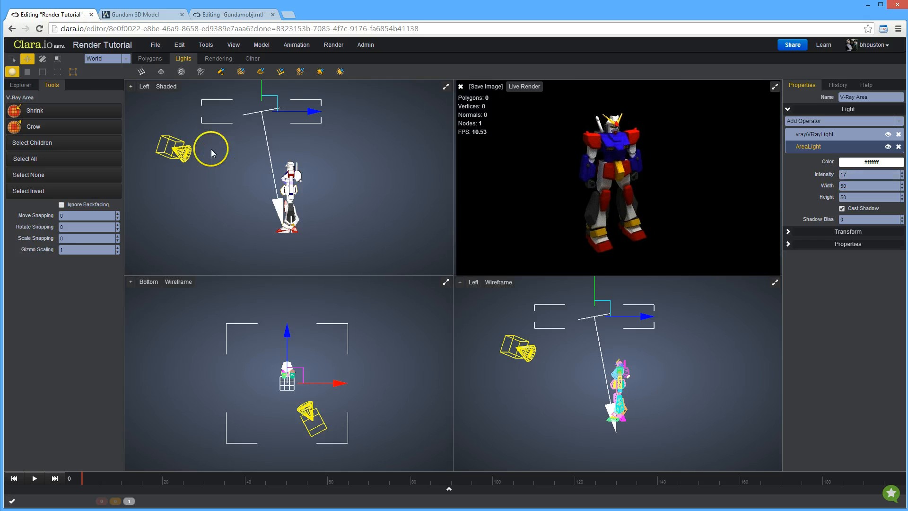
# Move the area light out in front of the robot and rotate it to shine down onto the robot
pyautogui.moveTo(276, 95)
pyautogui.mouseDown()
pyautogui.moveTo(259, 105)
pyautogui.moveTo(284, 110)
pyautogui.moveTo(276, 96)
pyautogui.mouseUp()
pyautogui.press('e')
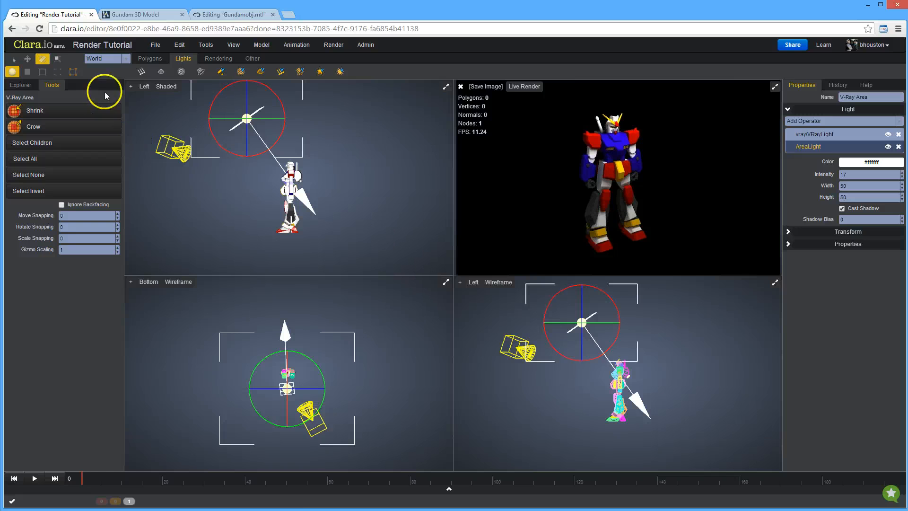
# Create a polygon plane and lower it to the robot's feet as a floor
pyautogui.click(149, 59)
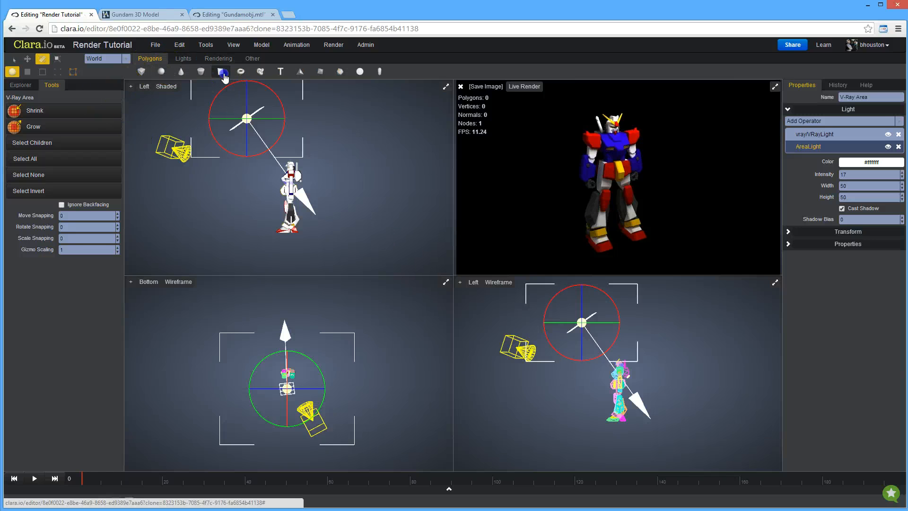
pyautogui.click(220, 72)
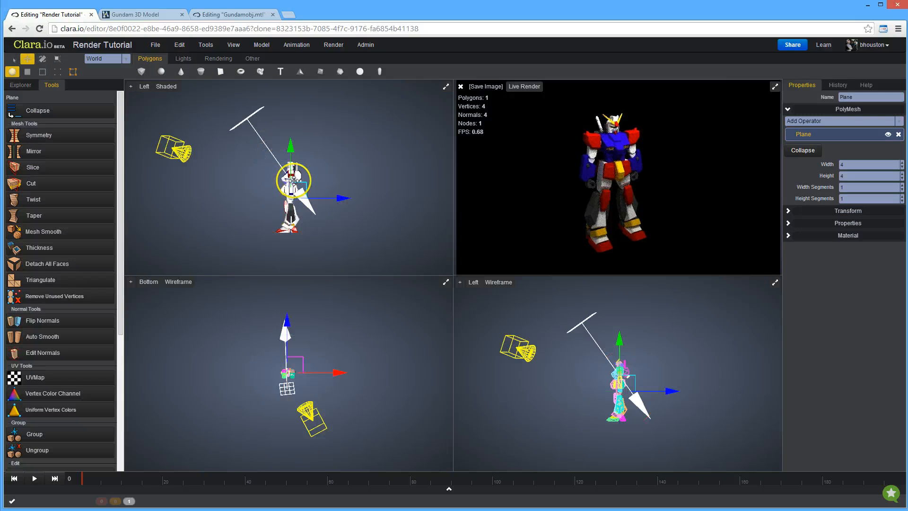
pyautogui.moveTo(291, 156); pyautogui.dragTo(293, 186)
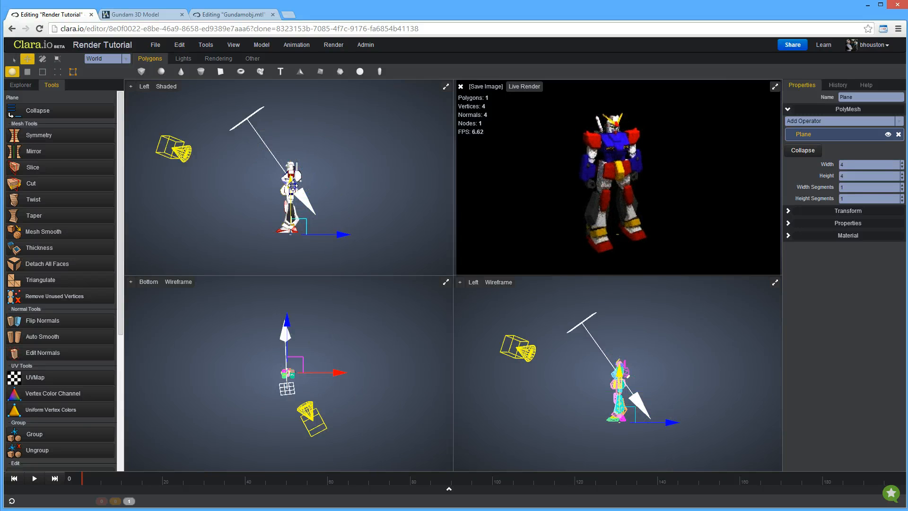
# Set the floor plane's width and height to 1000
pyautogui.click(850, 163)
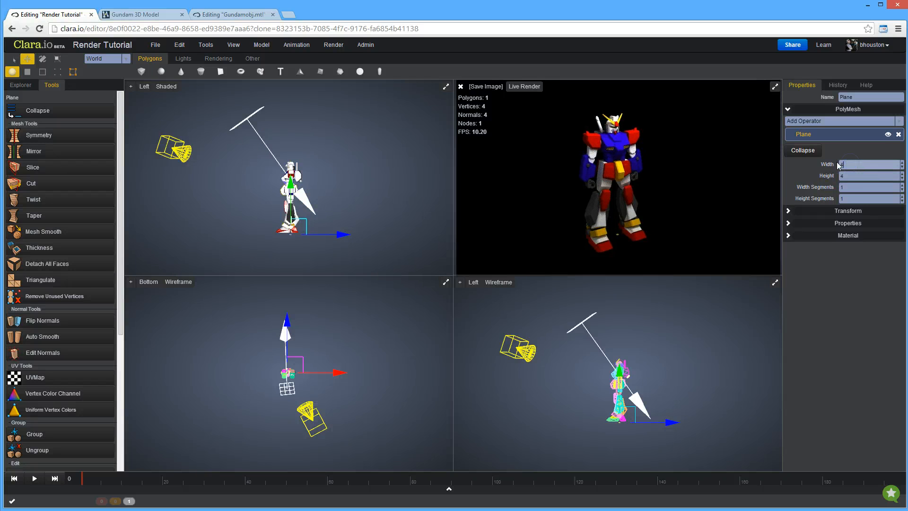
pyautogui.write('00')
pyautogui.click(858, 176)
pyautogui.write('00')
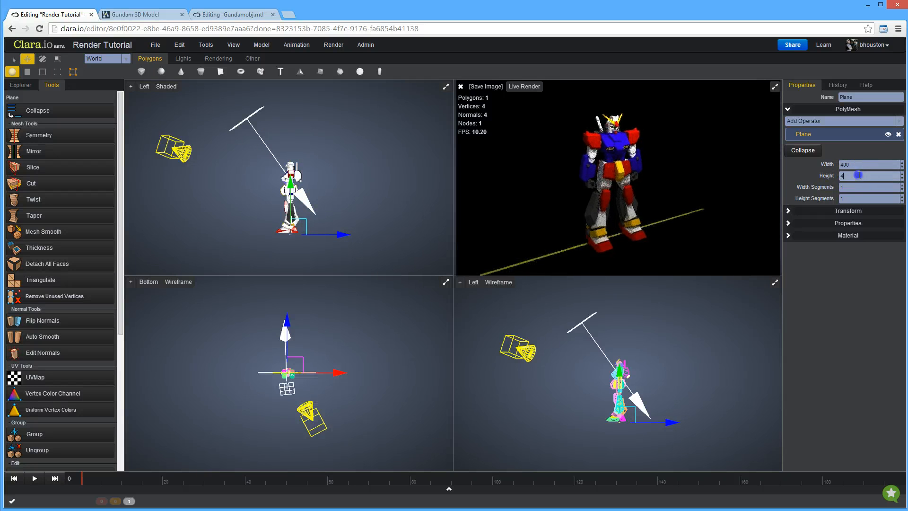
pyautogui.click(856, 168)
pyautogui.write('0')
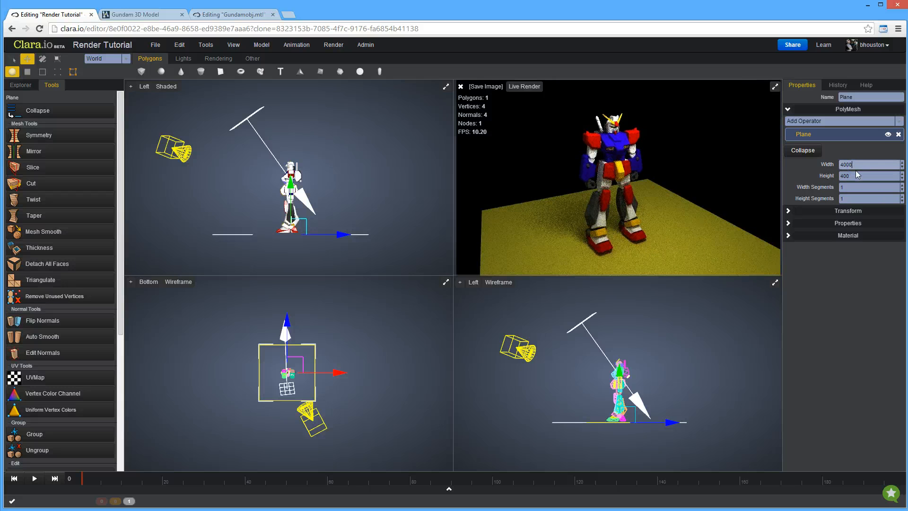
pyautogui.press('Tab')
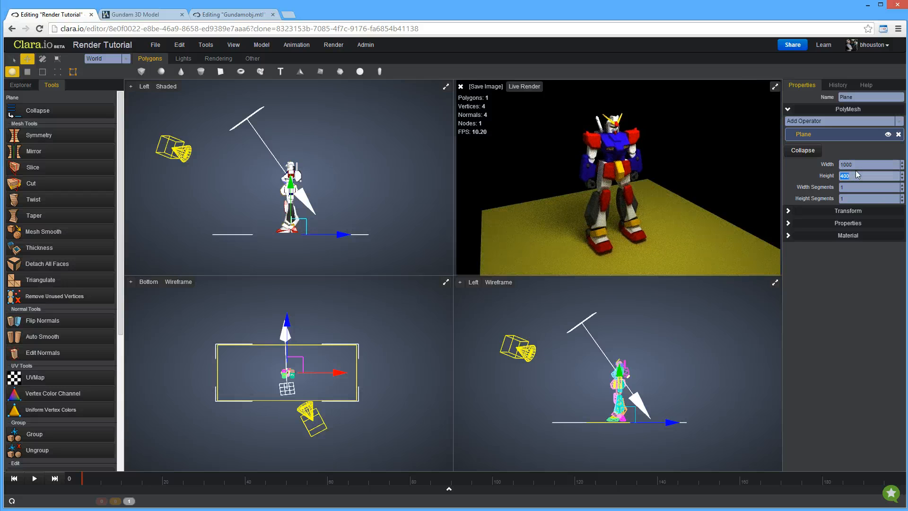
pyautogui.press('Home')
pyautogui.press('Delete')
pyautogui.write('10')
pyautogui.press('Return')
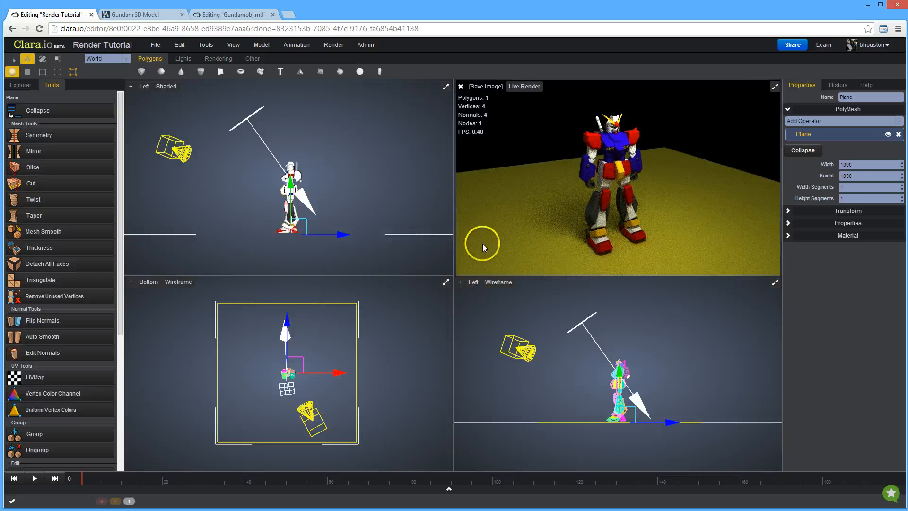
# Divide the floor plane into 4 width segments and 4 height segments
pyautogui.doubleClick(850, 188)
pyautogui.write('4')
pyautogui.doubleClick(855, 198)
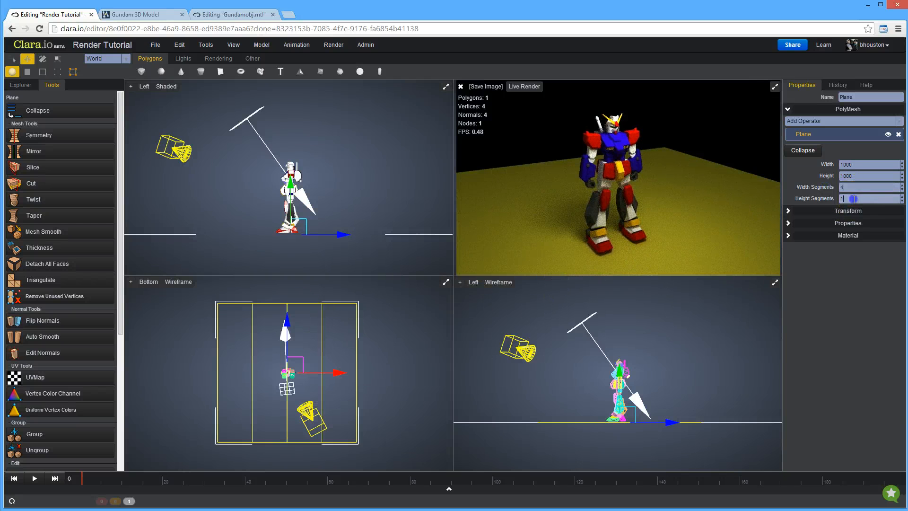
pyautogui.write('4')
pyautogui.click(843, 190)
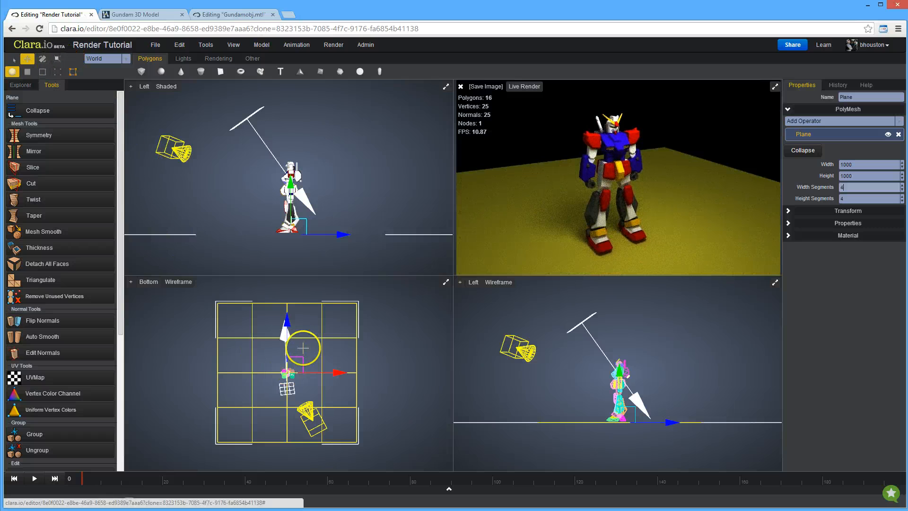
# Select the row of vertices along the plane's edge behind the robot and raise it by about 566 to form a back wall
pyautogui.click(57, 72)
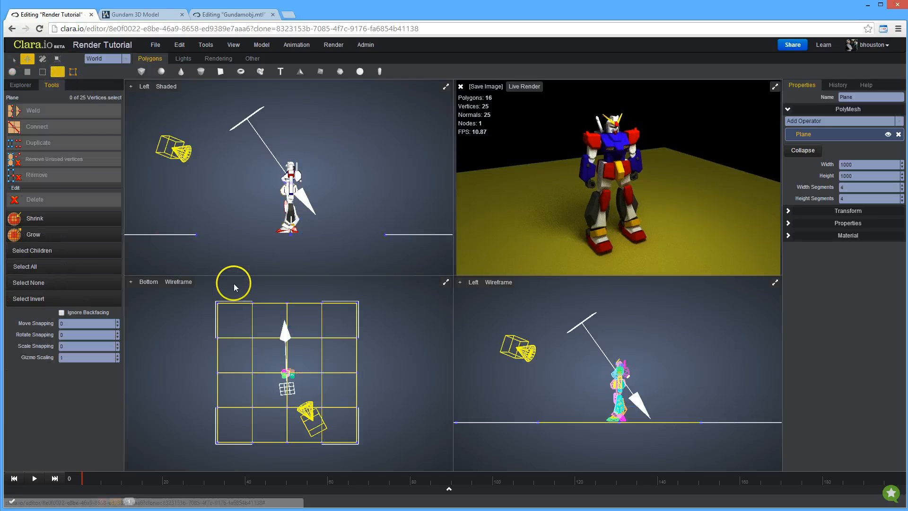
pyautogui.moveTo(197, 294); pyautogui.dragTo(384, 309)
pyautogui.scroll(2, 321, 205)
pyautogui.scroll(-2, 320, 205)
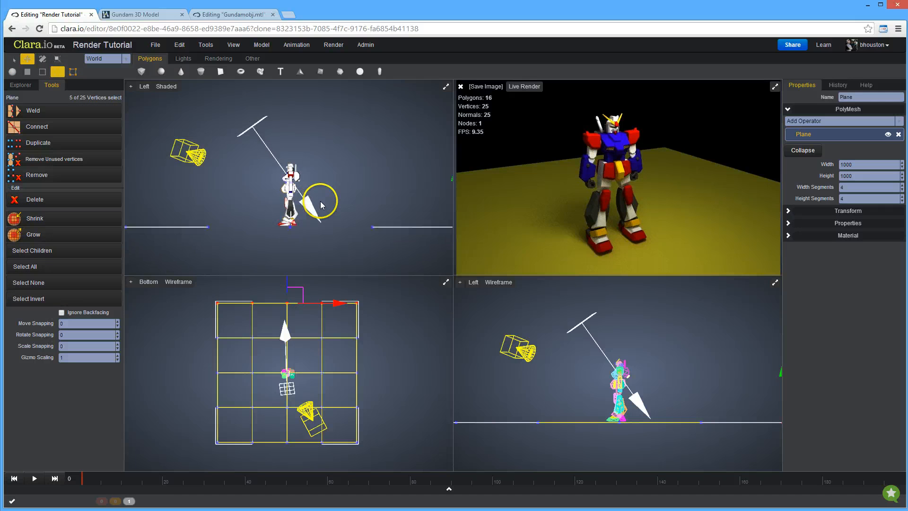
pyautogui.moveTo(426, 185); pyautogui.dragTo(413, 28)
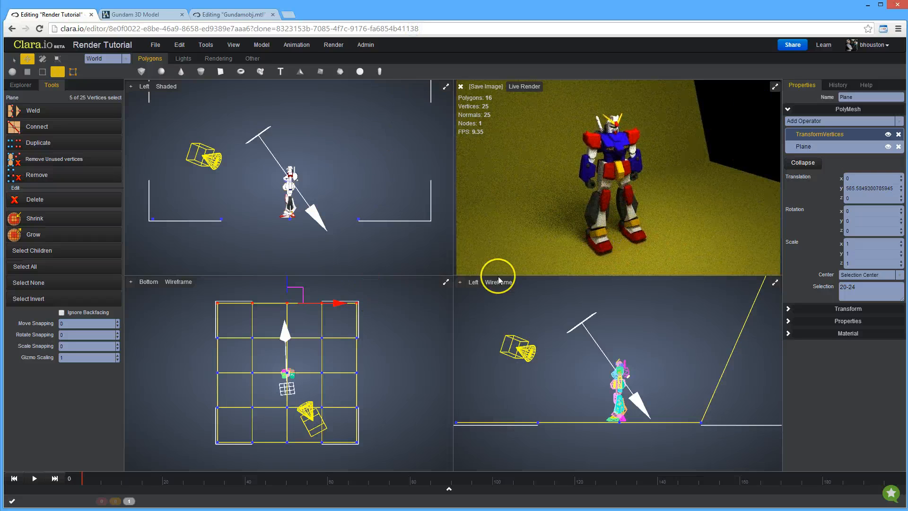
# Try raising two adjacent vertices on the plane's positive-X side edge by about 566, and undo the move
pyautogui.moveTo(347, 328); pyautogui.dragTo(376, 384)
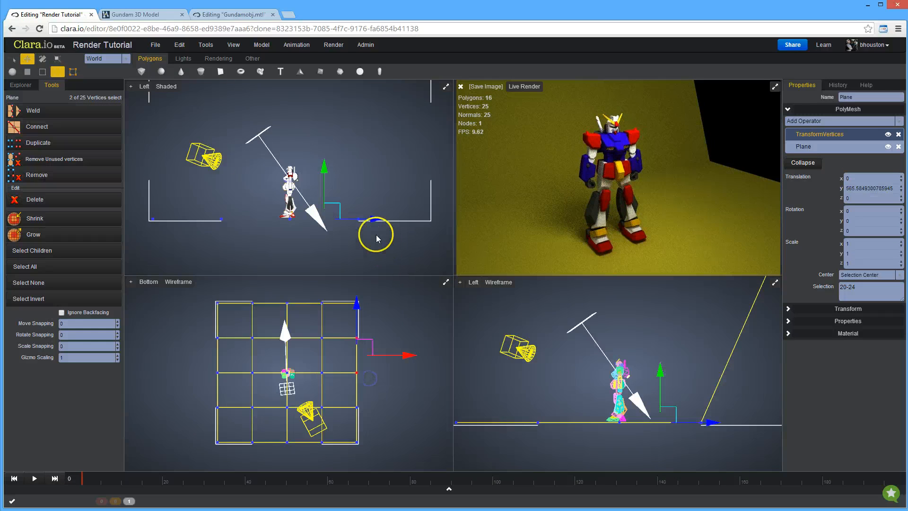
pyautogui.scroll(-2, 376, 236)
pyautogui.scroll(-3, 568, 334)
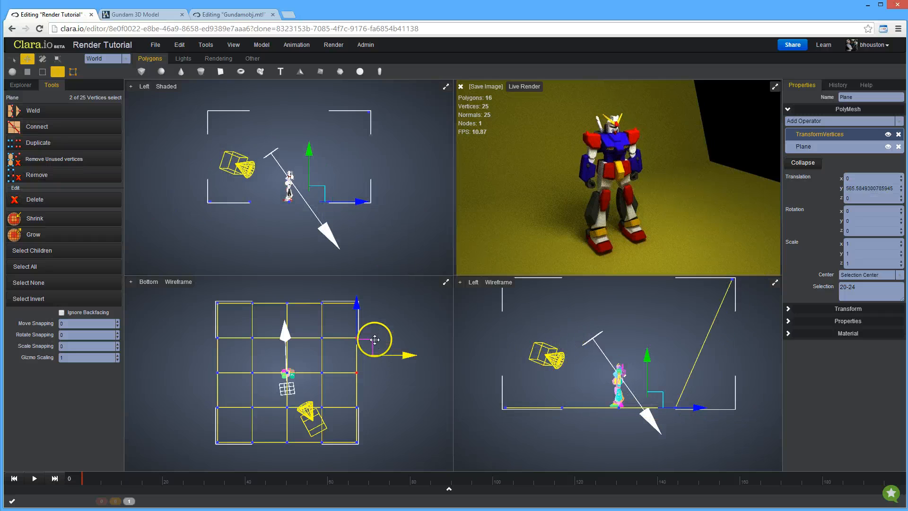
pyautogui.moveTo(309, 172); pyautogui.dragTo(316, 81)
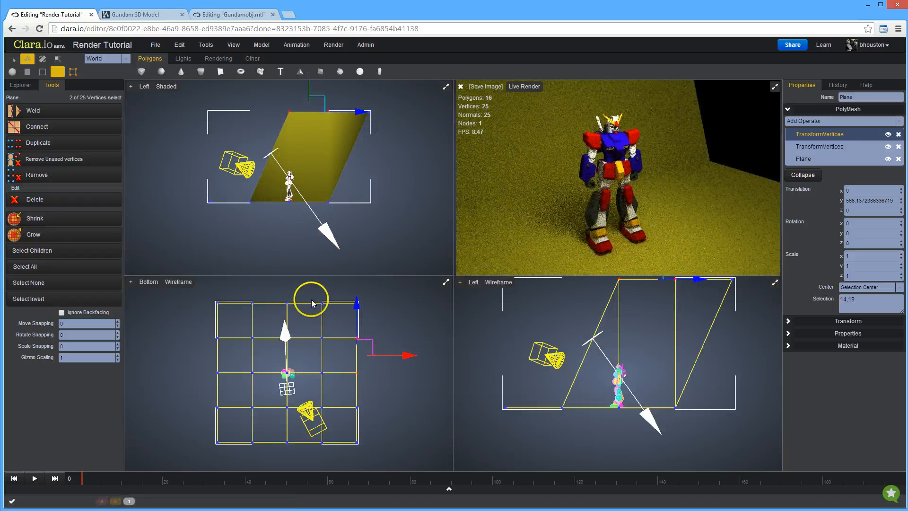
pyautogui.hotkey('ctrl', 'z')
# Raise the two matching vertices on the plane's opposite side edge by about 569, and smooth the plane by two subdivision levels
pyautogui.moveTo(192, 324); pyautogui.dragTo(227, 380)
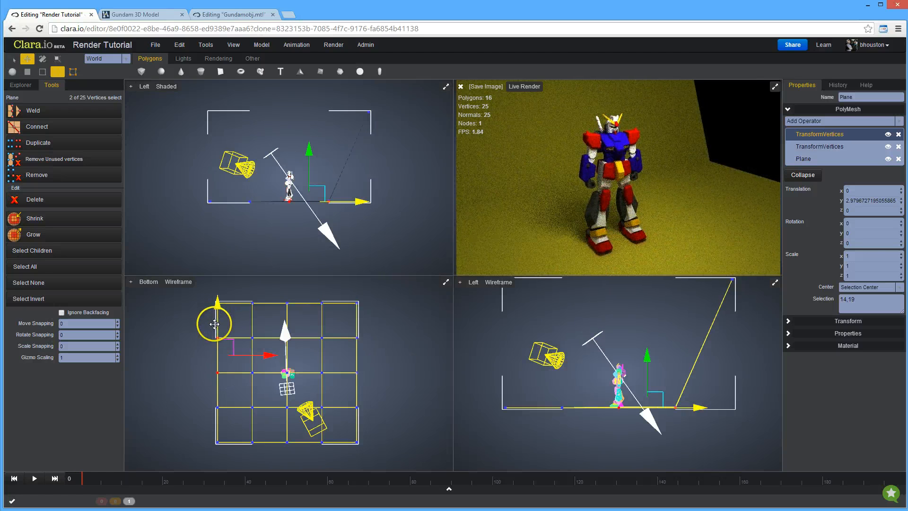
pyautogui.moveTo(310, 152); pyautogui.dragTo(310, 65)
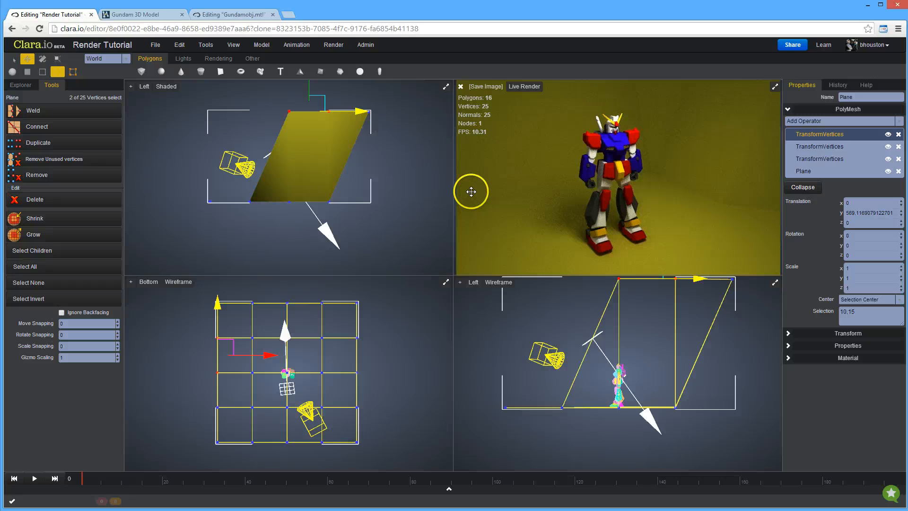
pyautogui.press('+')
pyautogui.press('+')
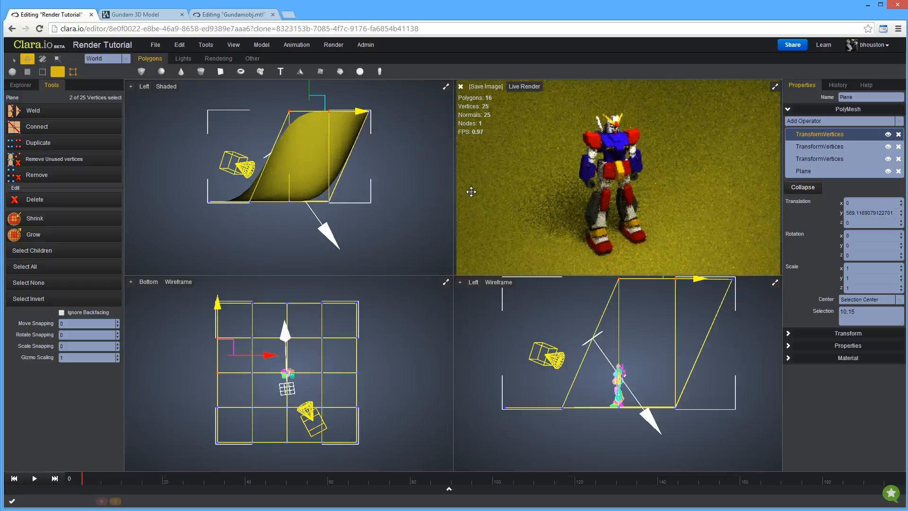
# Switch the shaded Left viewport to the Camera_Perspective212 view
pyautogui.click(146, 87)
pyautogui.click(158, 101)
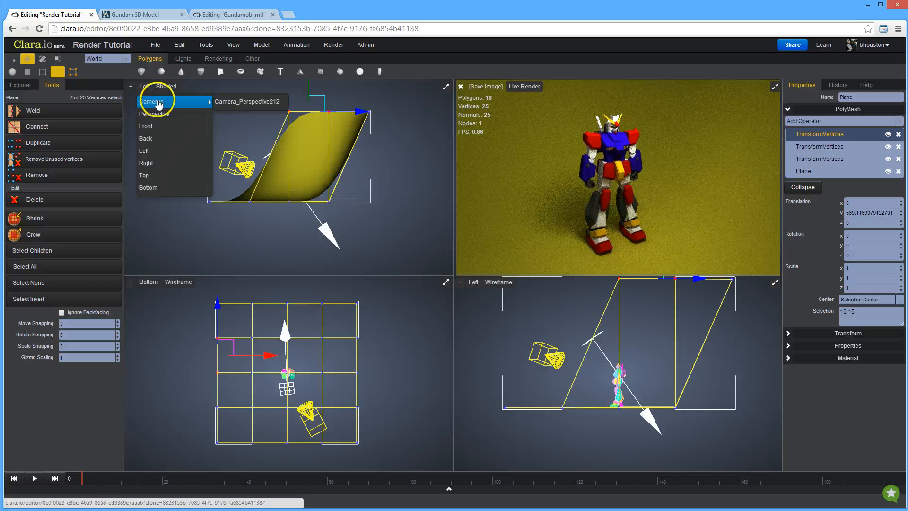
pyautogui.click(239, 101)
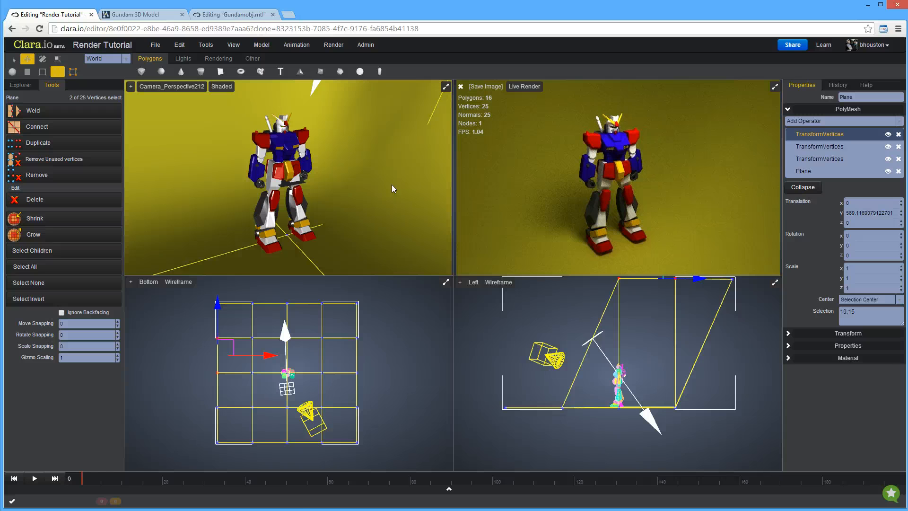
# Assign a new standard V-Ray material to the backdrop plane
pyautogui.click(333, 45)
pyautogui.moveTo(337, 81)
pyautogui.moveTo(345, 121)
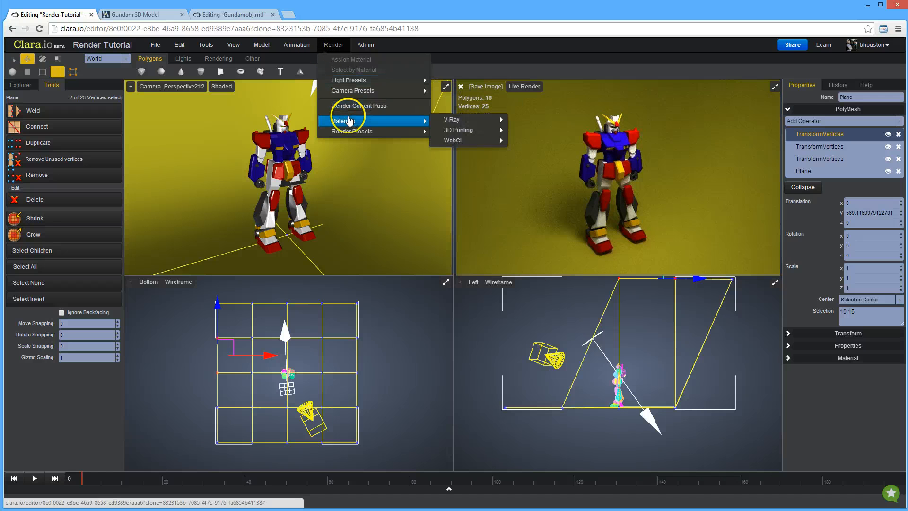
pyautogui.moveTo(456, 119)
pyautogui.click(535, 133)
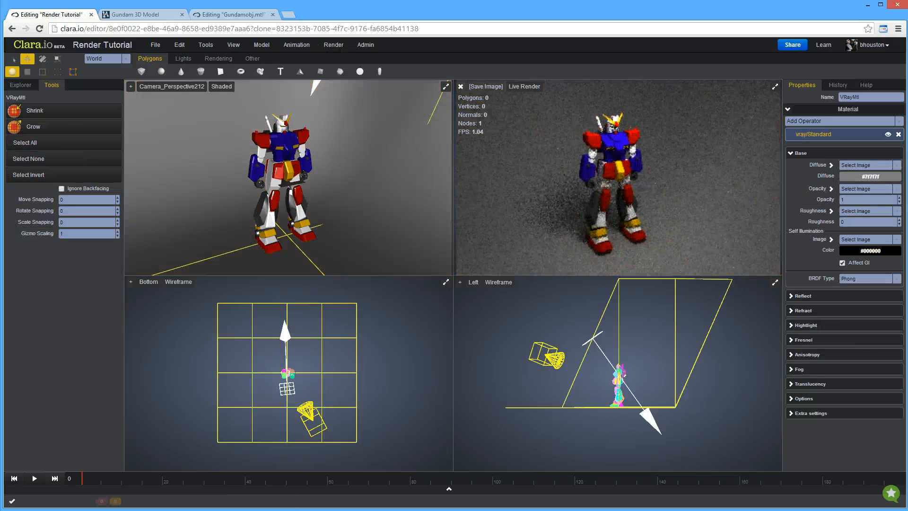
# Set the backdrop material's diffuse colour to light grey #b5b5b5
pyautogui.click(893, 183)
pyautogui.click(842, 205)
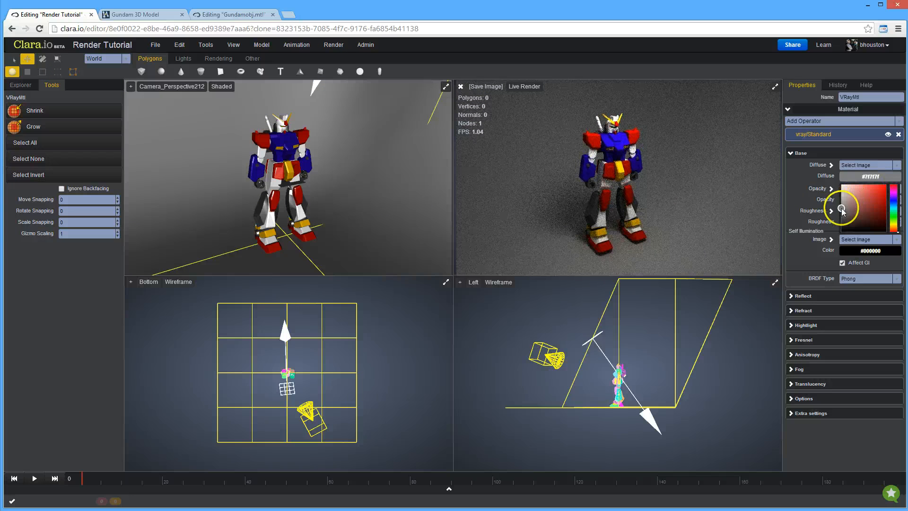
pyautogui.click(840, 199)
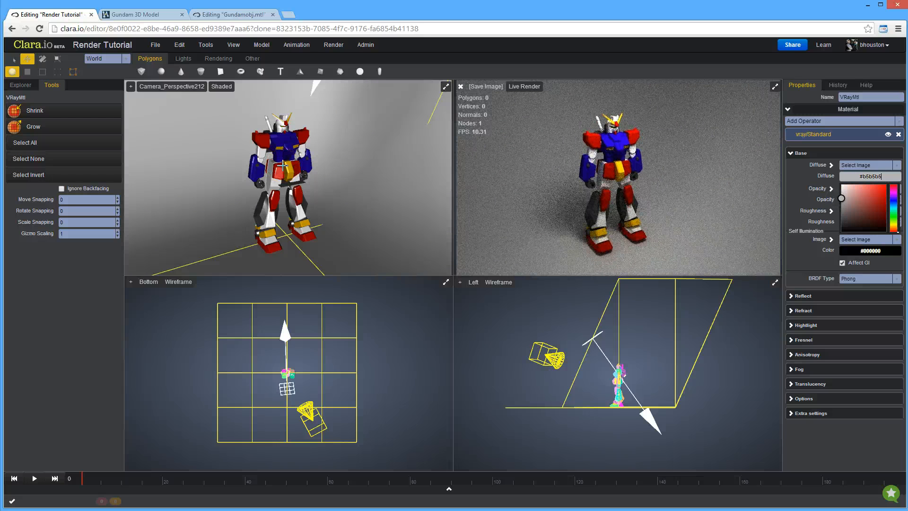
# Select the backdrop plane and nudge it vertically until it meets the soles of the robot's feet
pyautogui.click(288, 260)
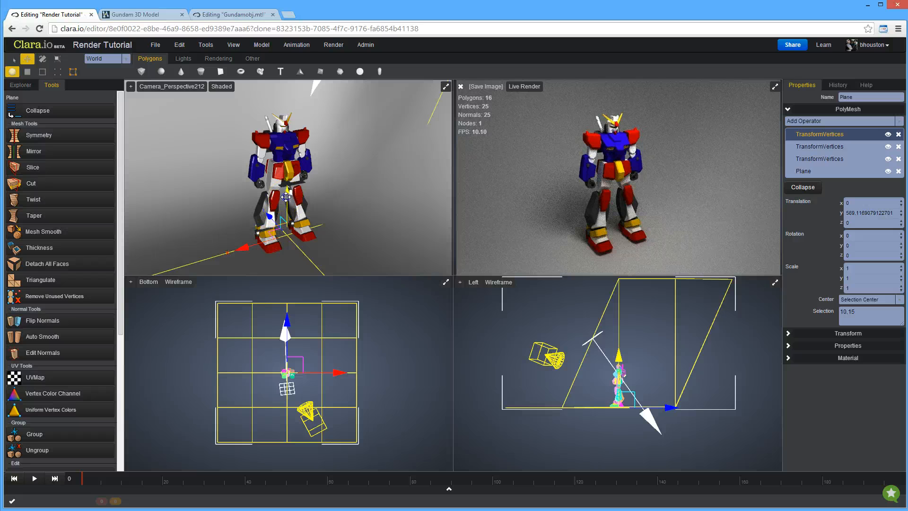
pyautogui.moveTo(285, 197); pyautogui.dragTo(285, 196)
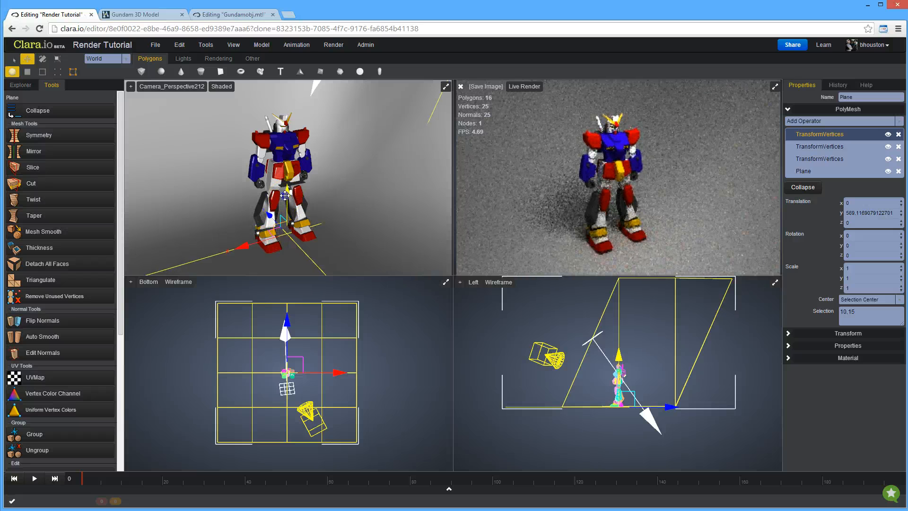
pyautogui.scroll(-1, 598, 408)
pyautogui.scroll(5, 601, 415)
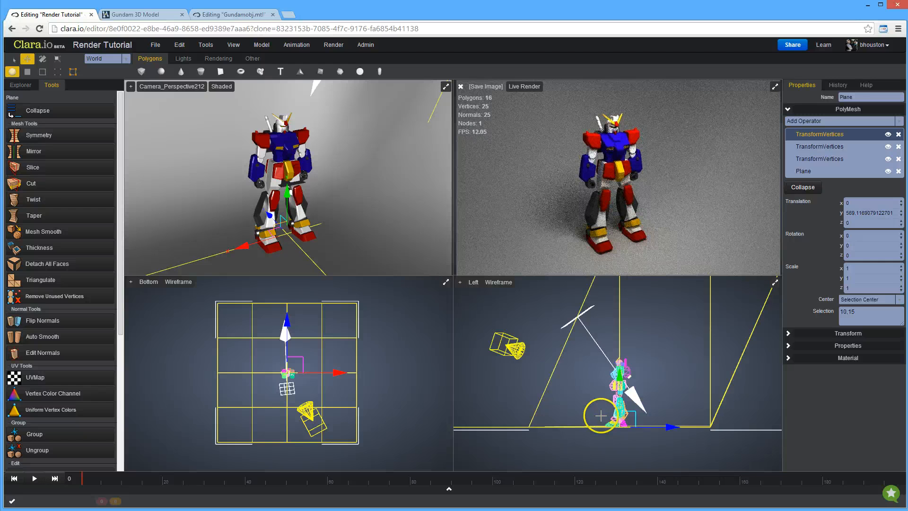
pyautogui.moveTo(624, 455); pyautogui.dragTo(621, 415, button='middle')
pyautogui.scroll(2, 620, 413)
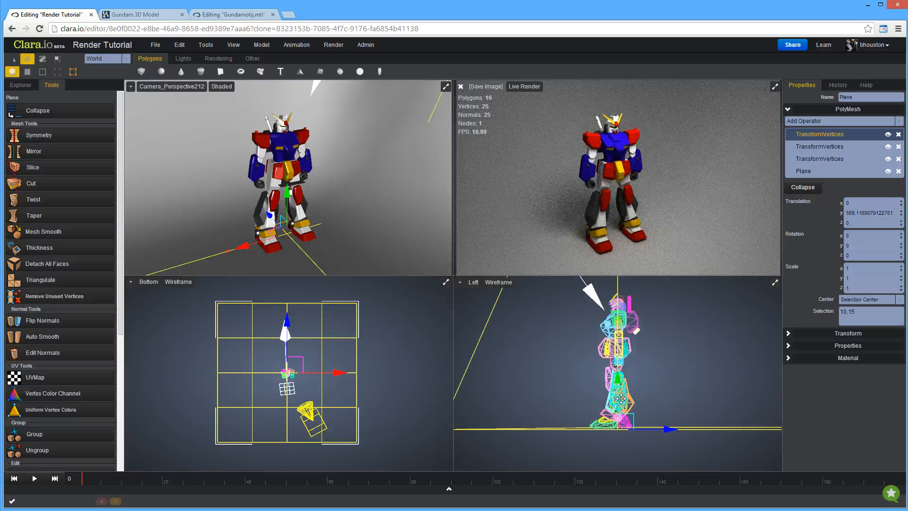
pyautogui.moveTo(617, 380); pyautogui.dragTo(617, 379)
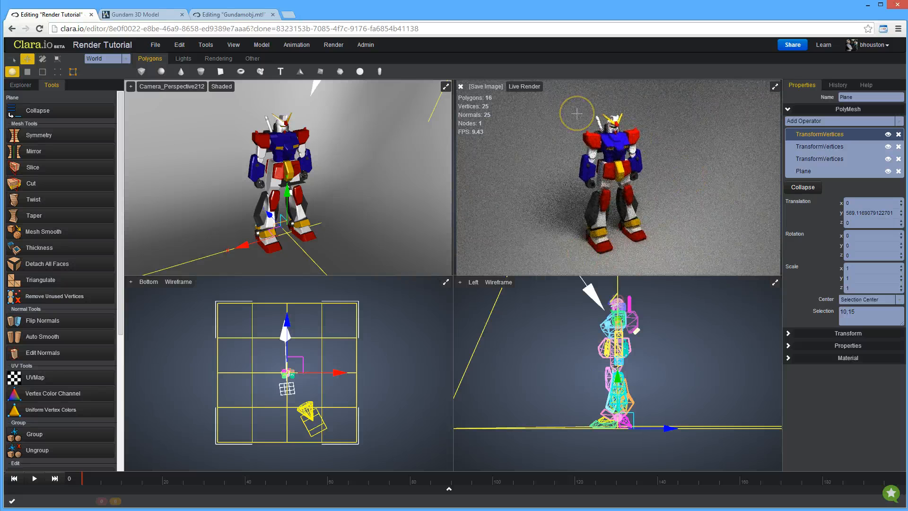
# Maximize the live render viewport and restart the live render at the enlarged size
pyautogui.click(774, 87)
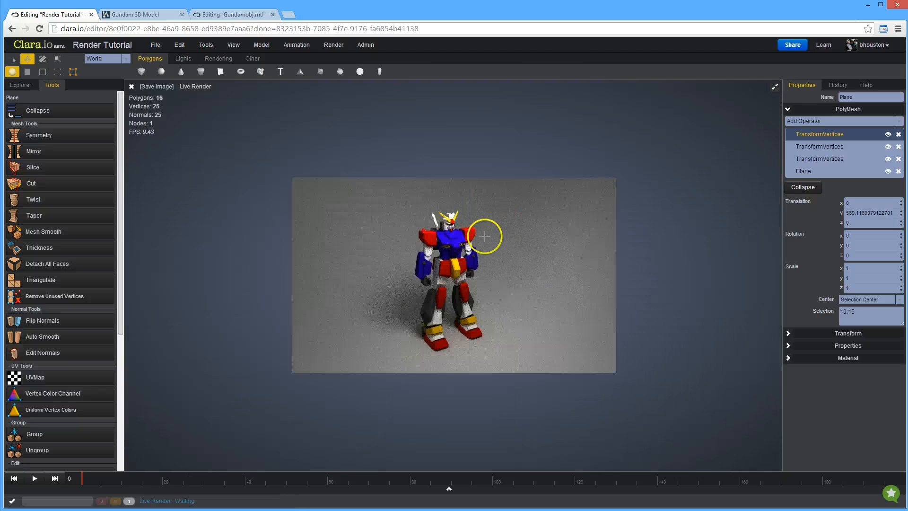
pyautogui.click(131, 86)
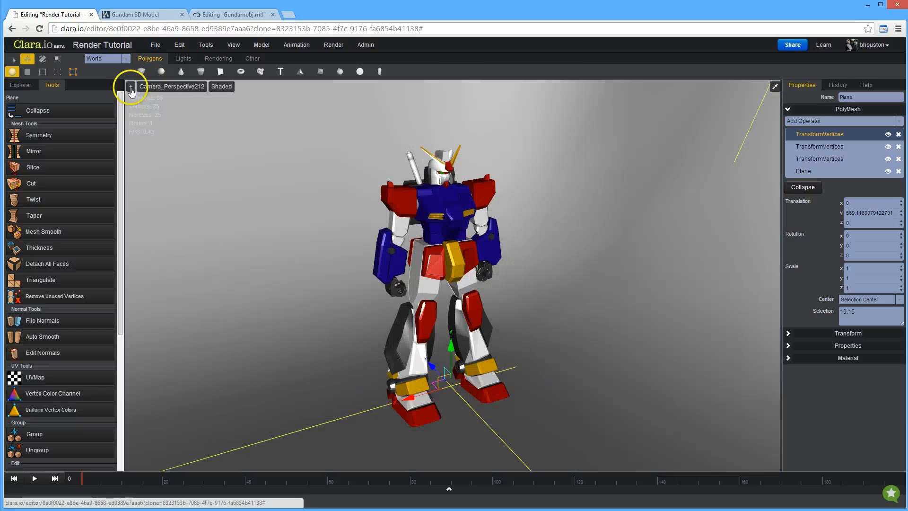
pyautogui.click(221, 86)
pyautogui.moveTo(231, 117)
pyautogui.click(334, 126)
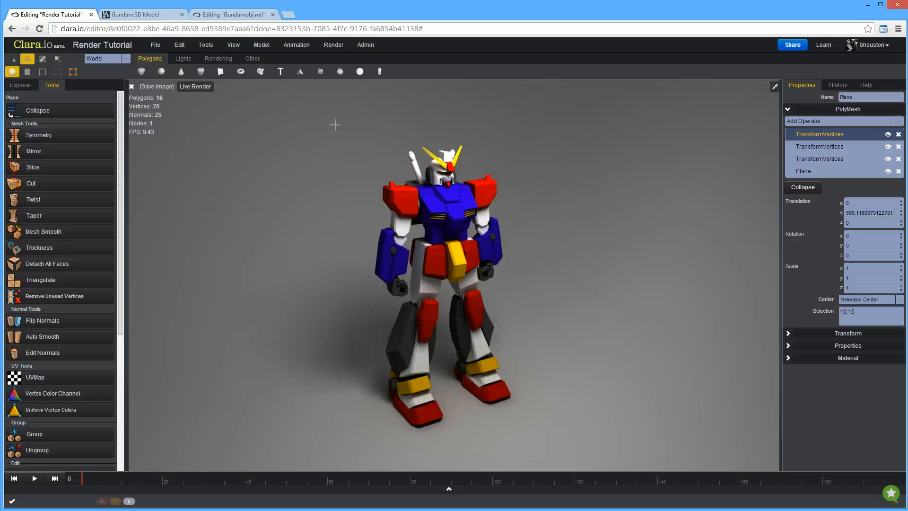
pyautogui.click(354, 133)
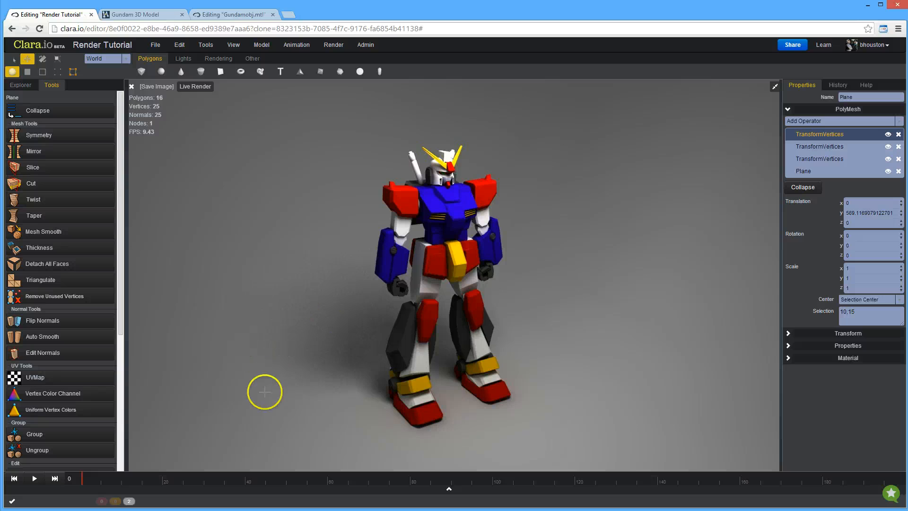